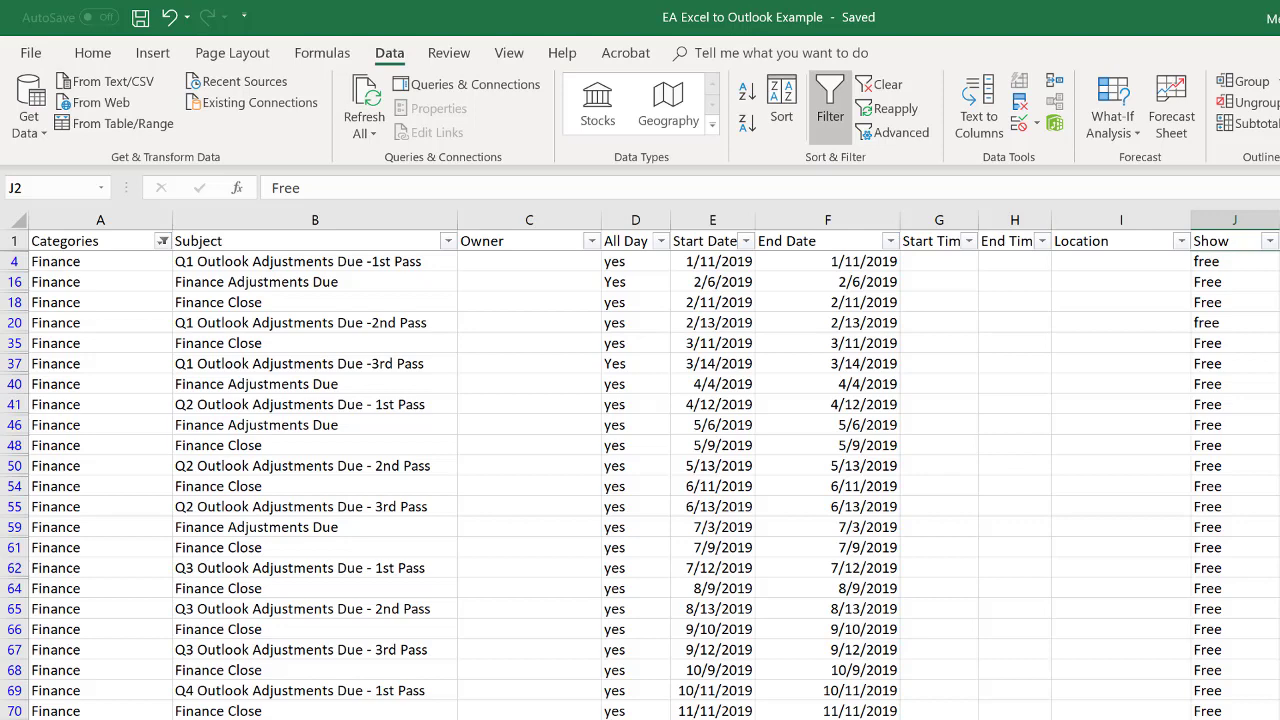
click(162, 241)
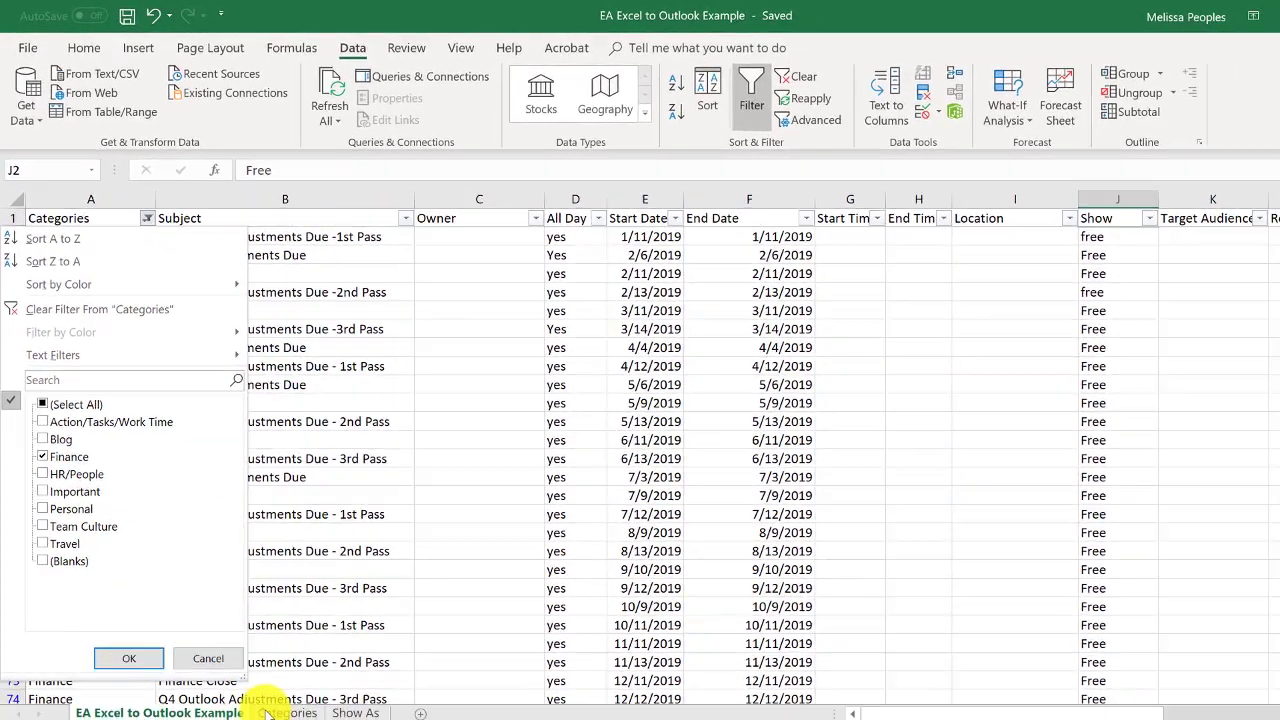
click(268, 712)
click(268, 712)
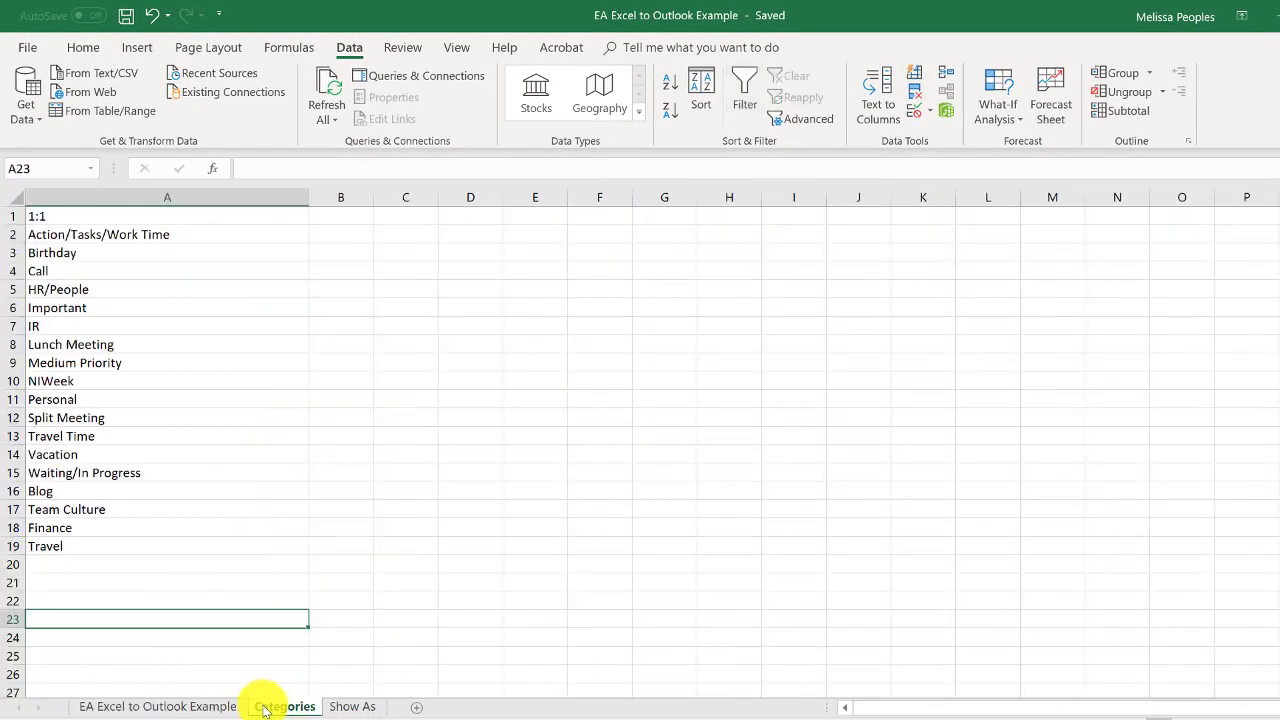
click(205, 700)
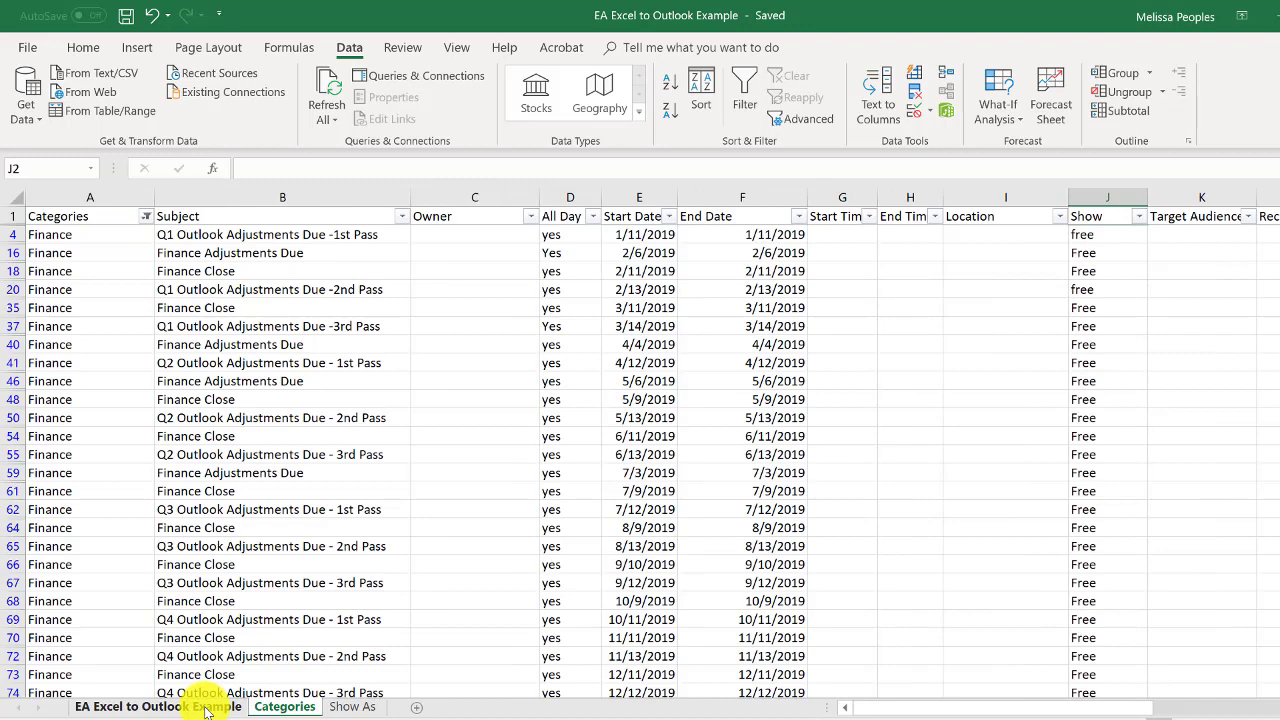
click(350, 706)
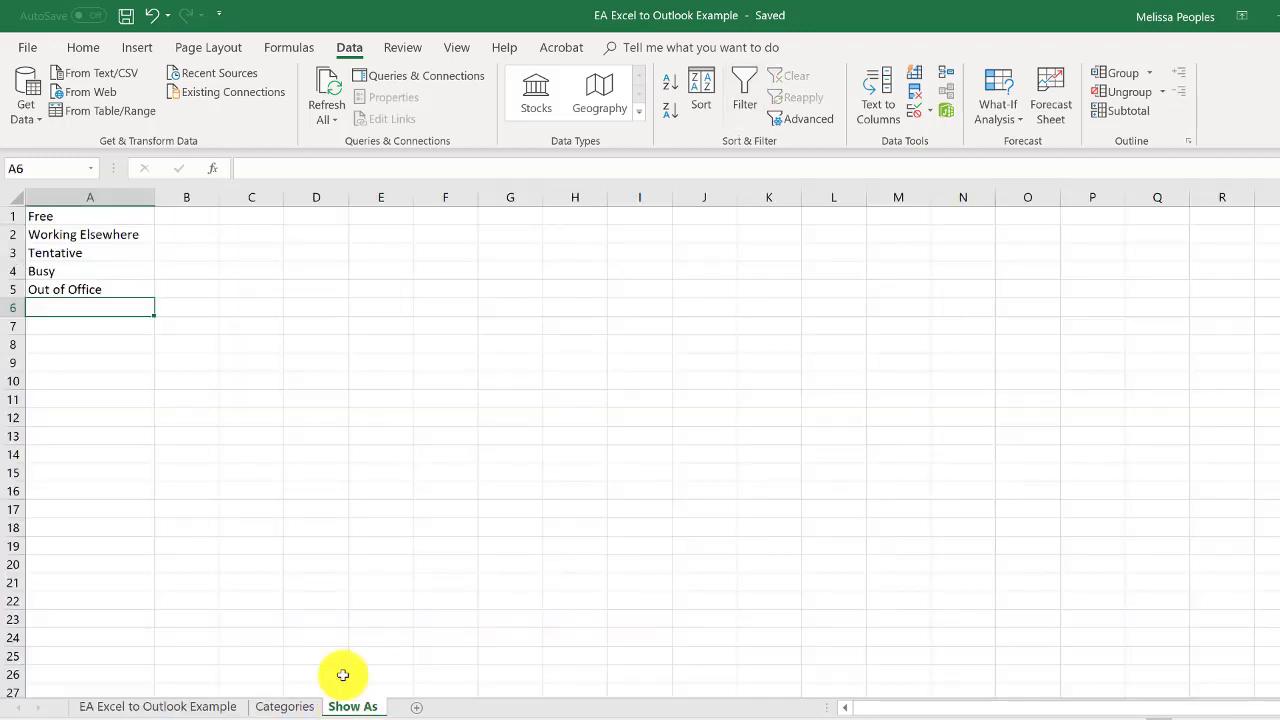
click(163, 703)
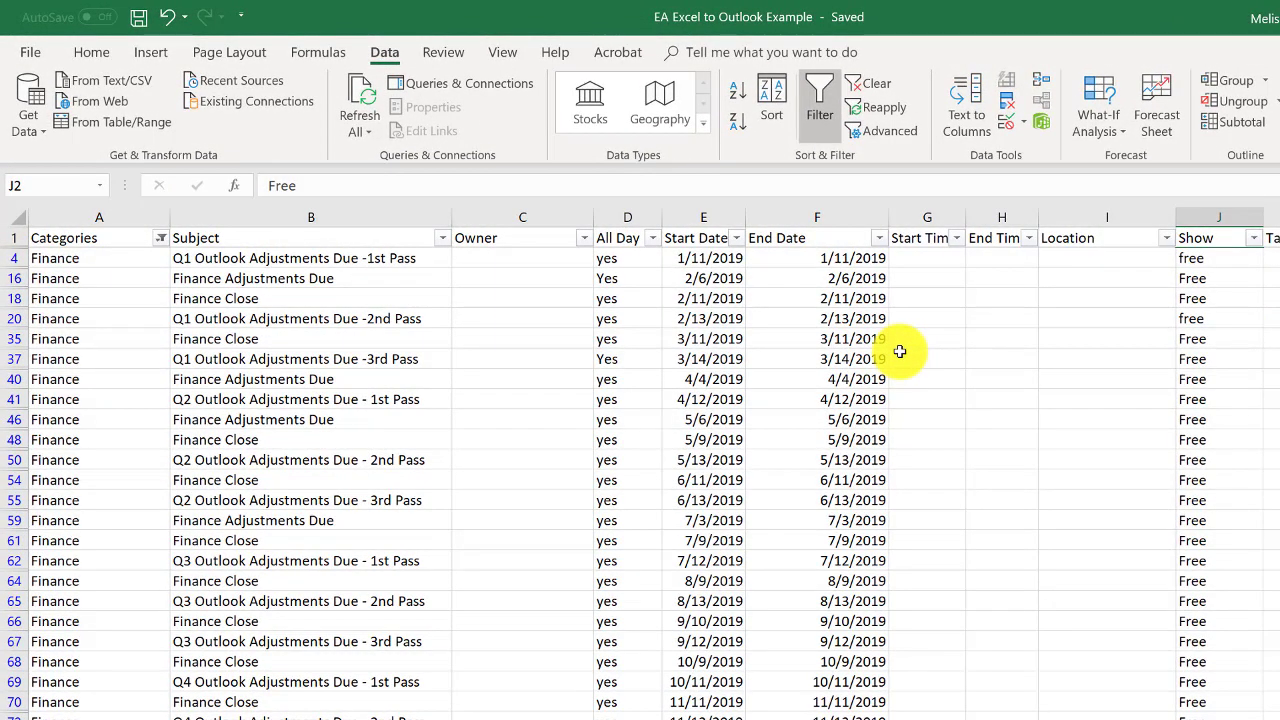
click(1250, 279)
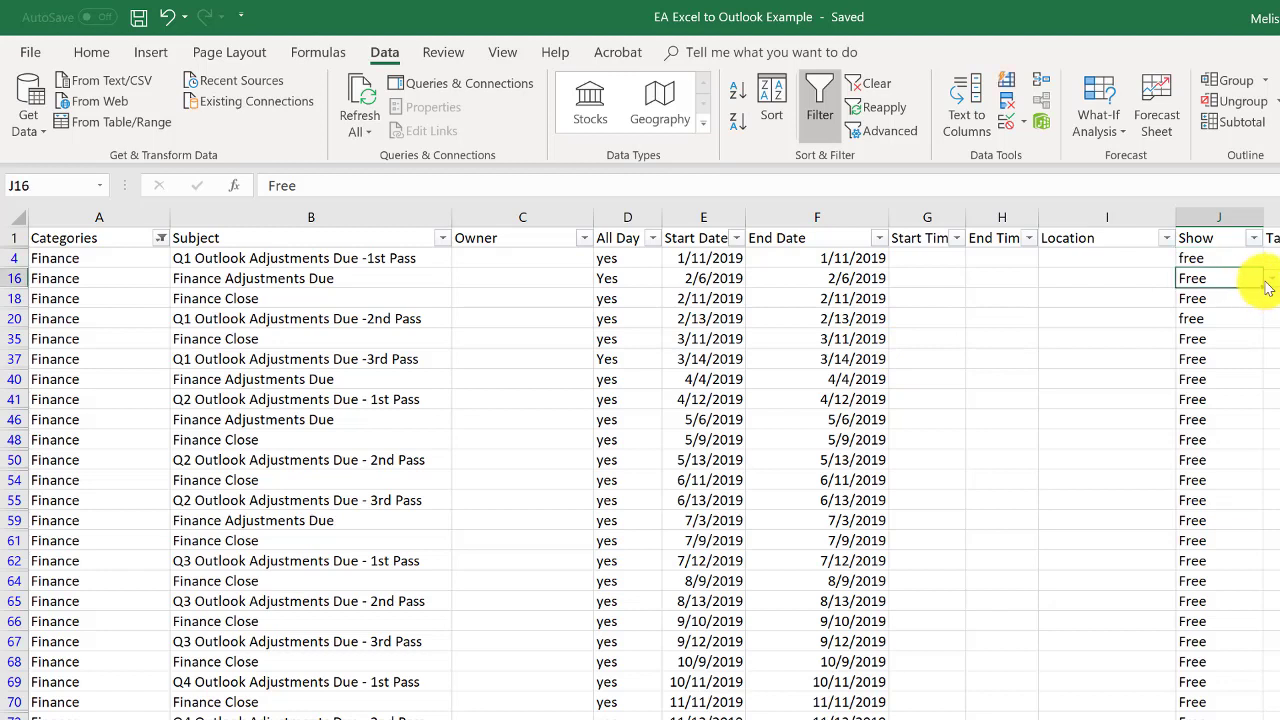
click(1270, 279)
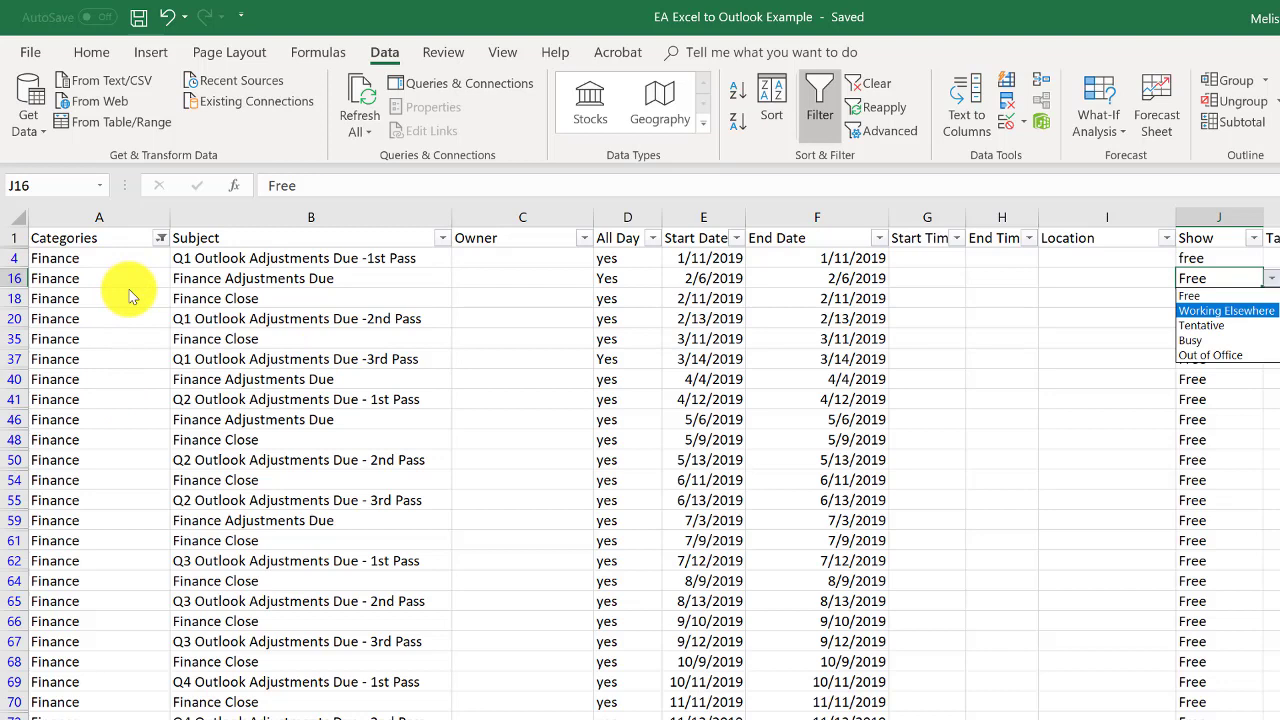
key(Escape)
Clear the Categories column filter, then open cell A2's list of allowed categories.
click(160, 238)
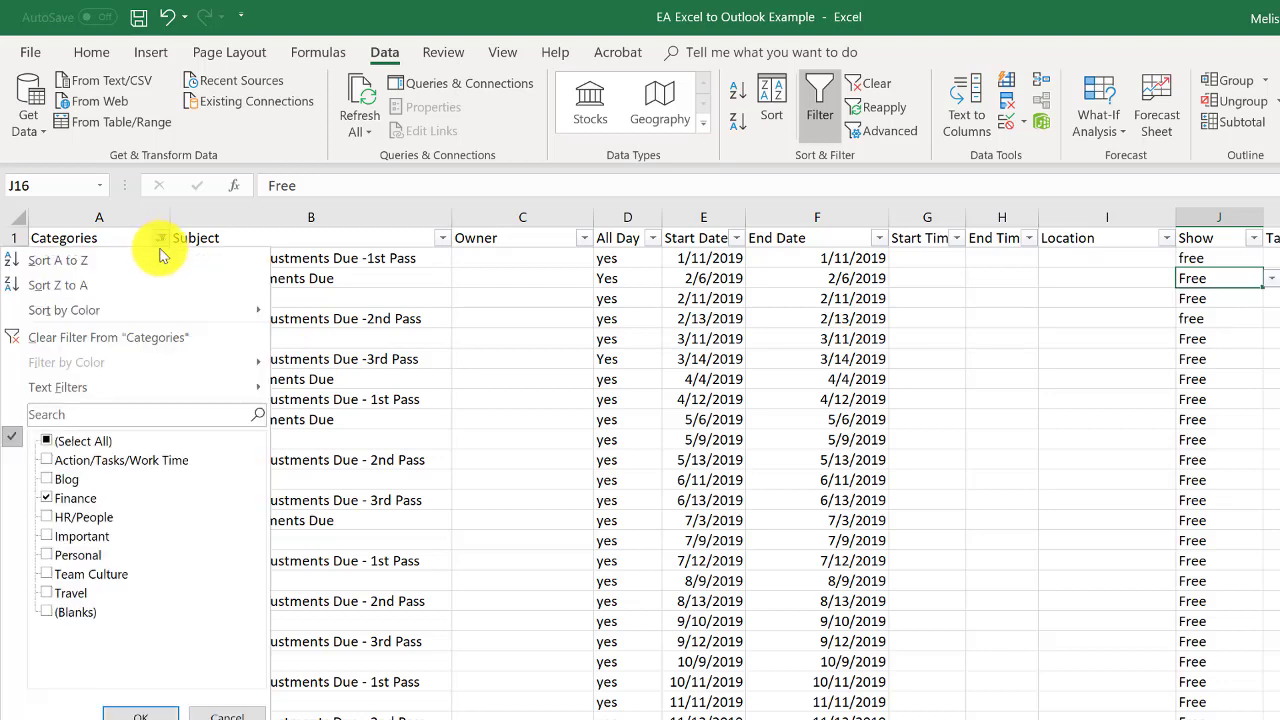
click(137, 339)
click(138, 260)
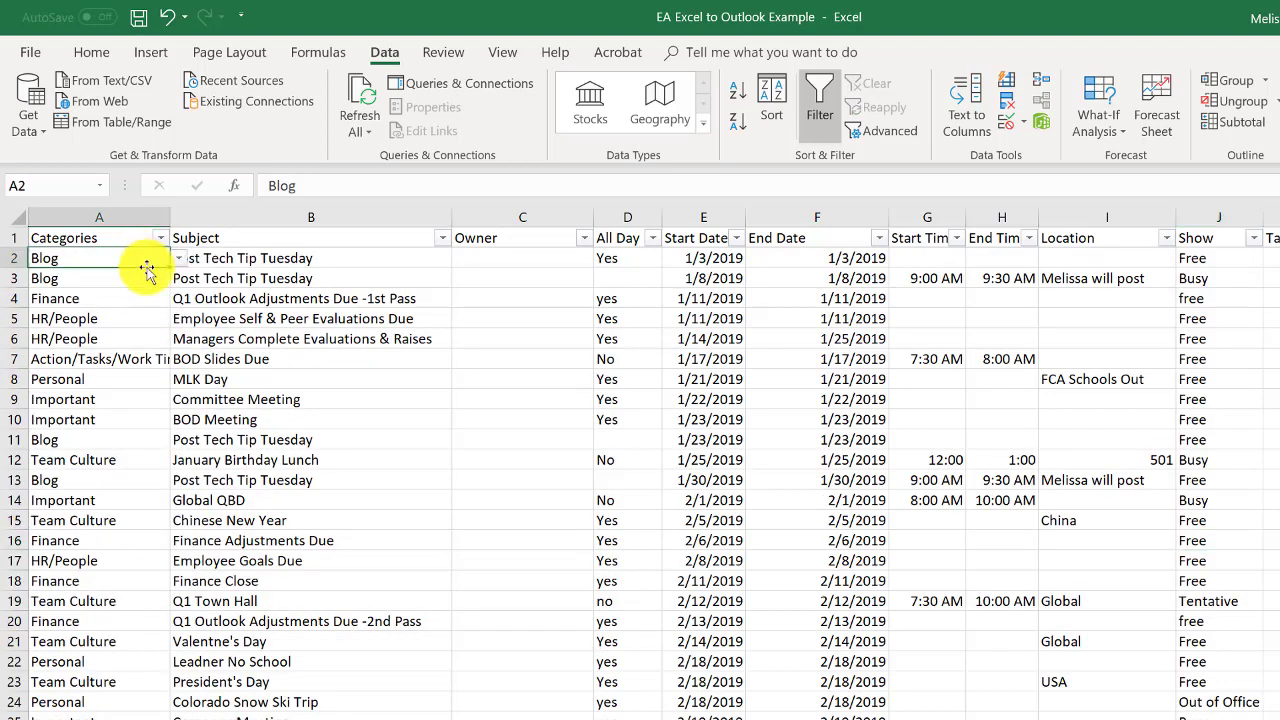
click(179, 258)
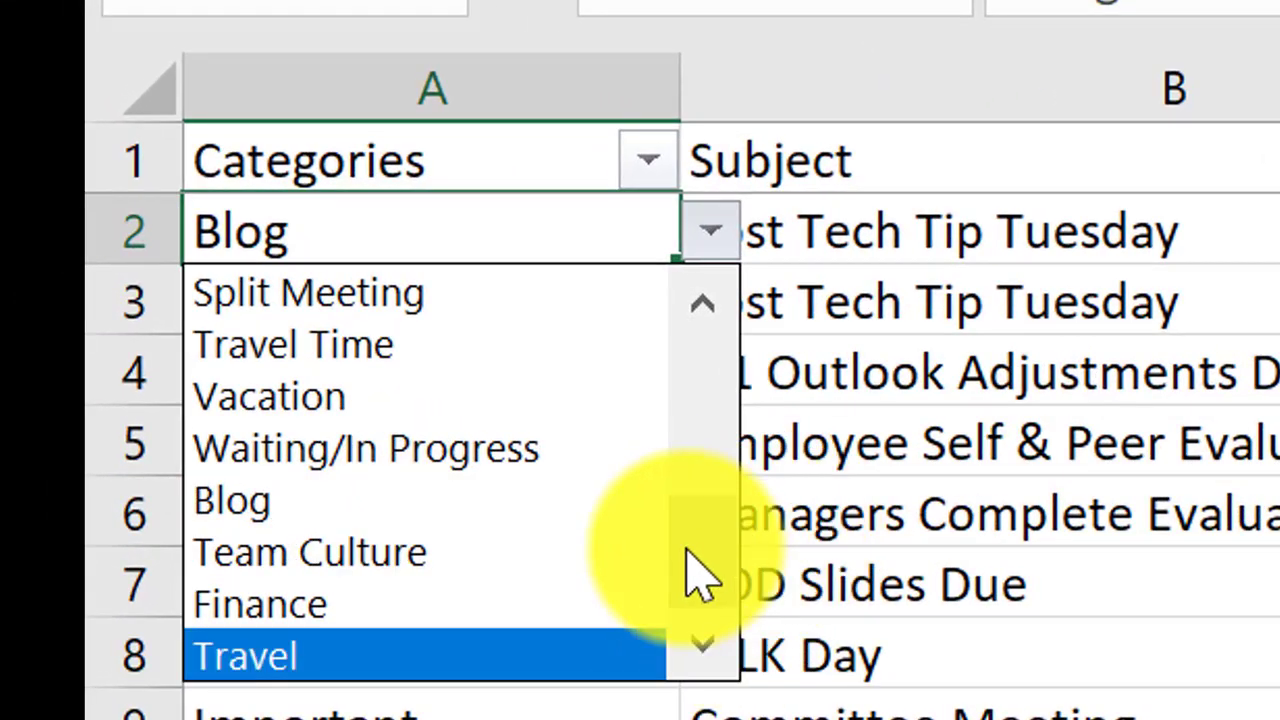
drag(658, 540, 757, 300)
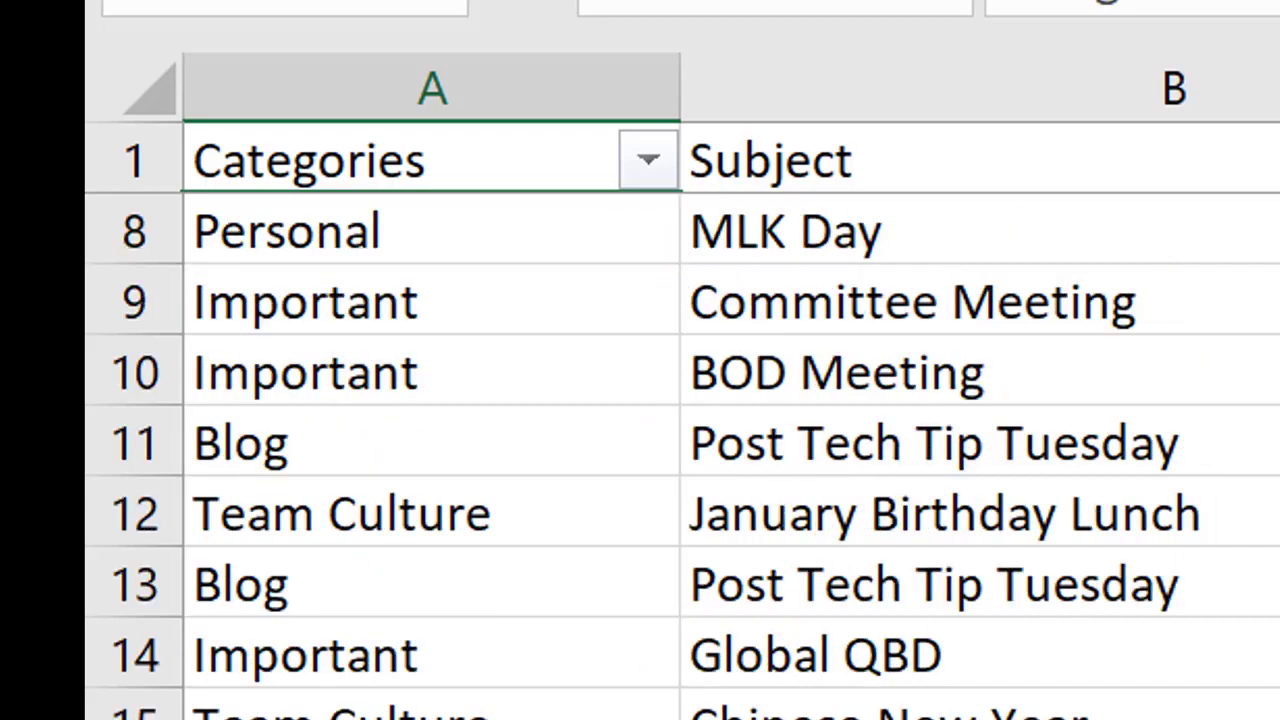
scroll(680, 440, down, 20)
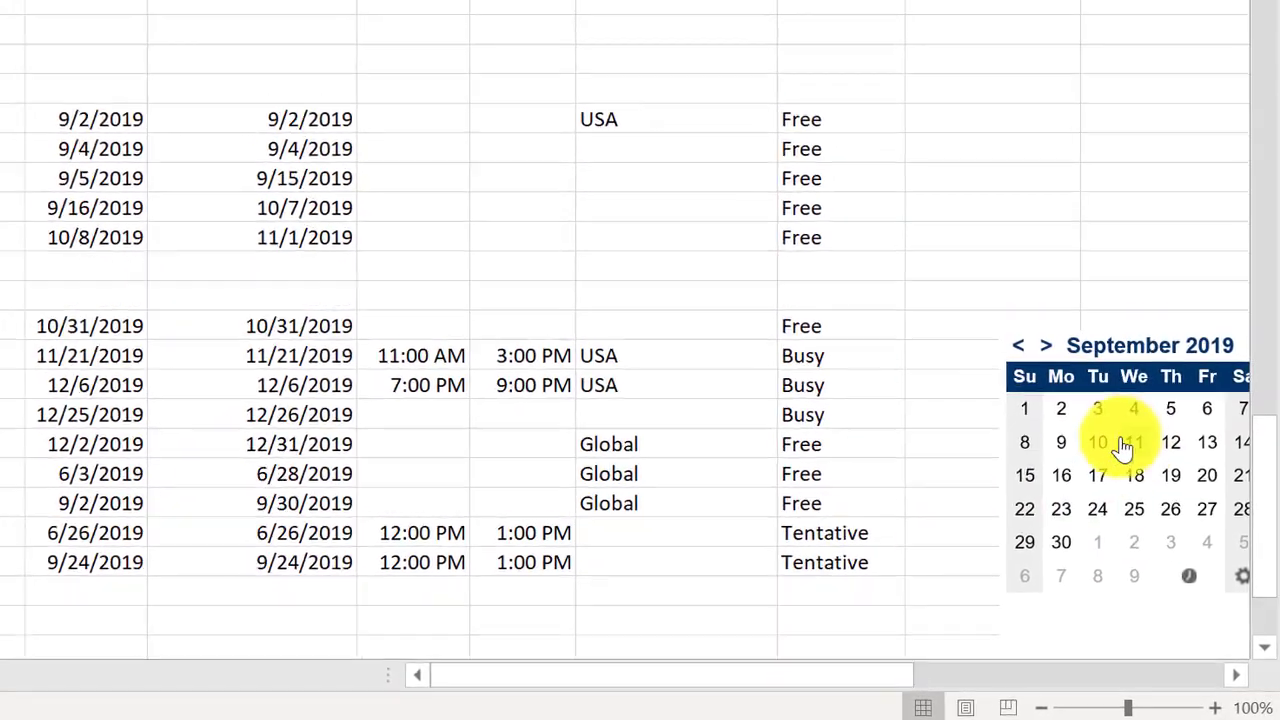
click(75, 594)
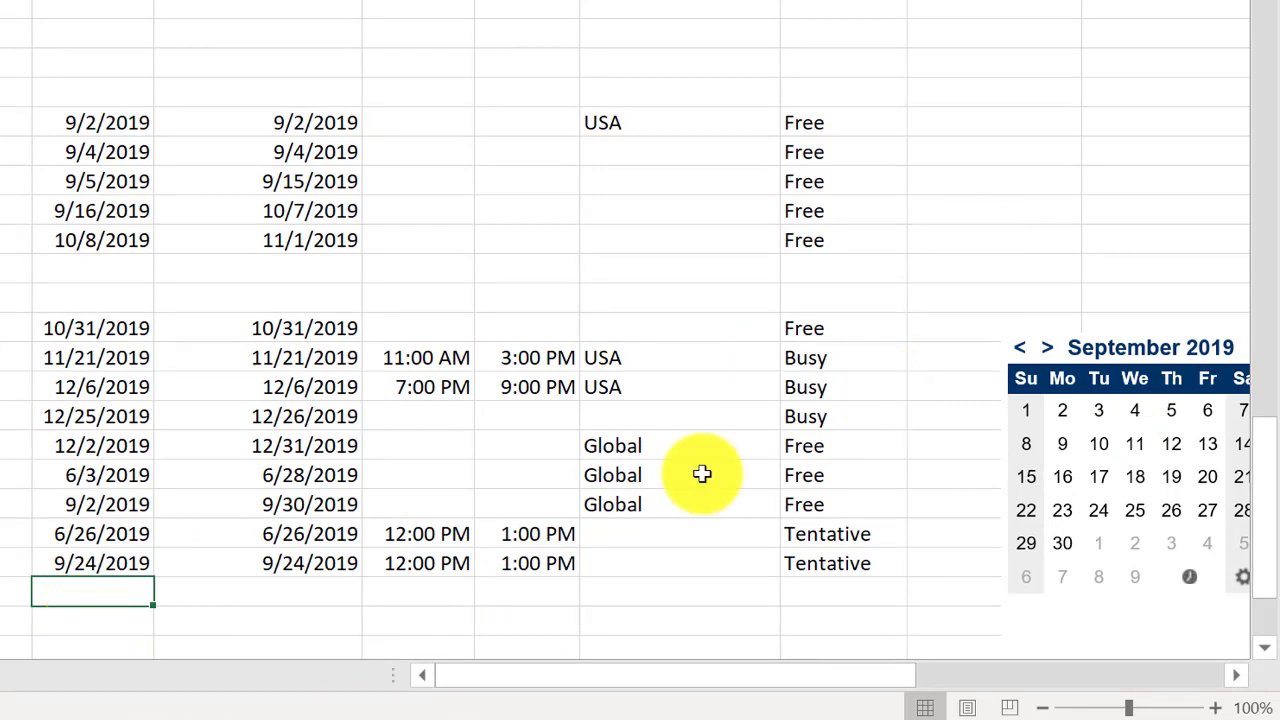
click(1022, 350)
click(1024, 350)
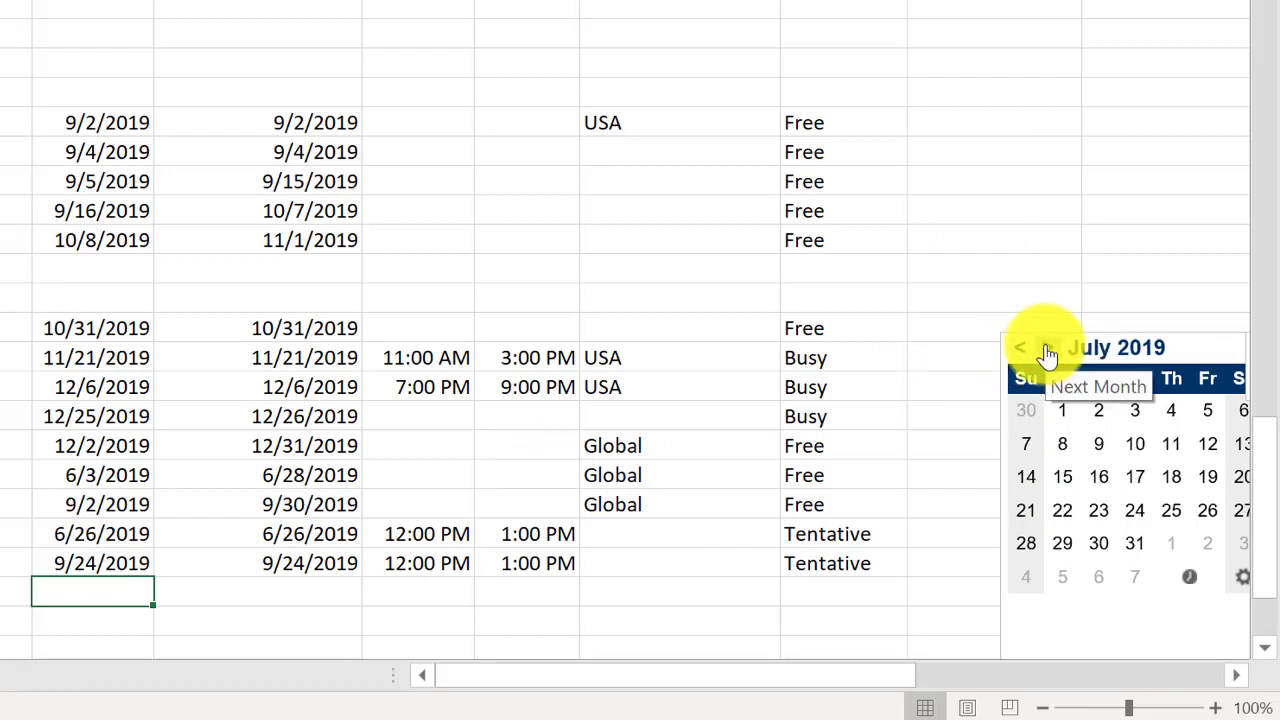
double_click(1047, 348)
click(1099, 479)
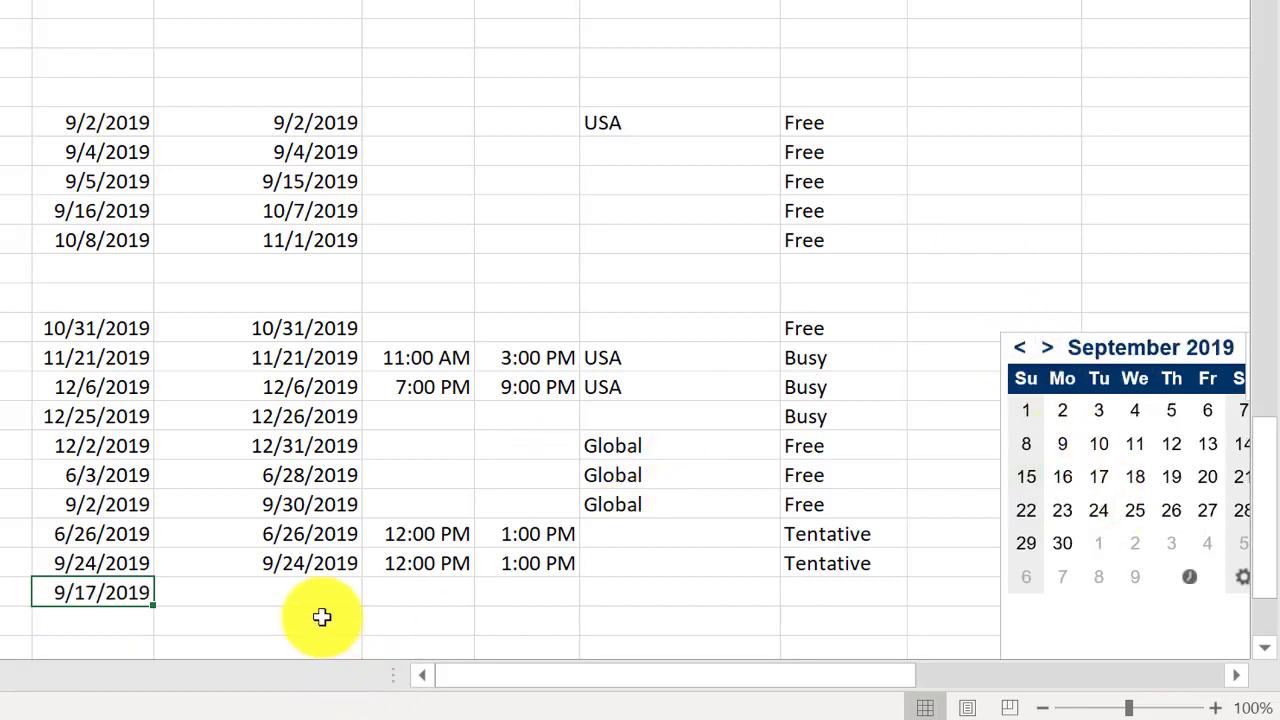
key(Tab)
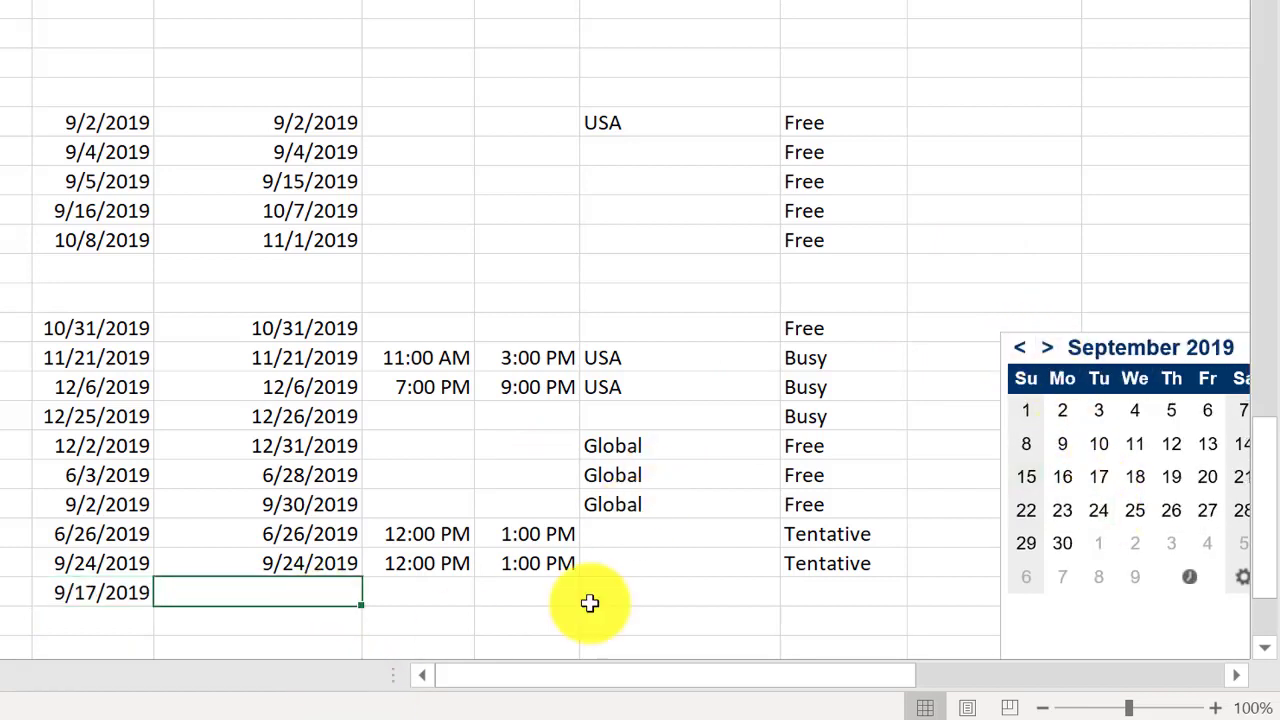
click(1205, 445)
drag(57, 598, 252, 600)
key(Delete)
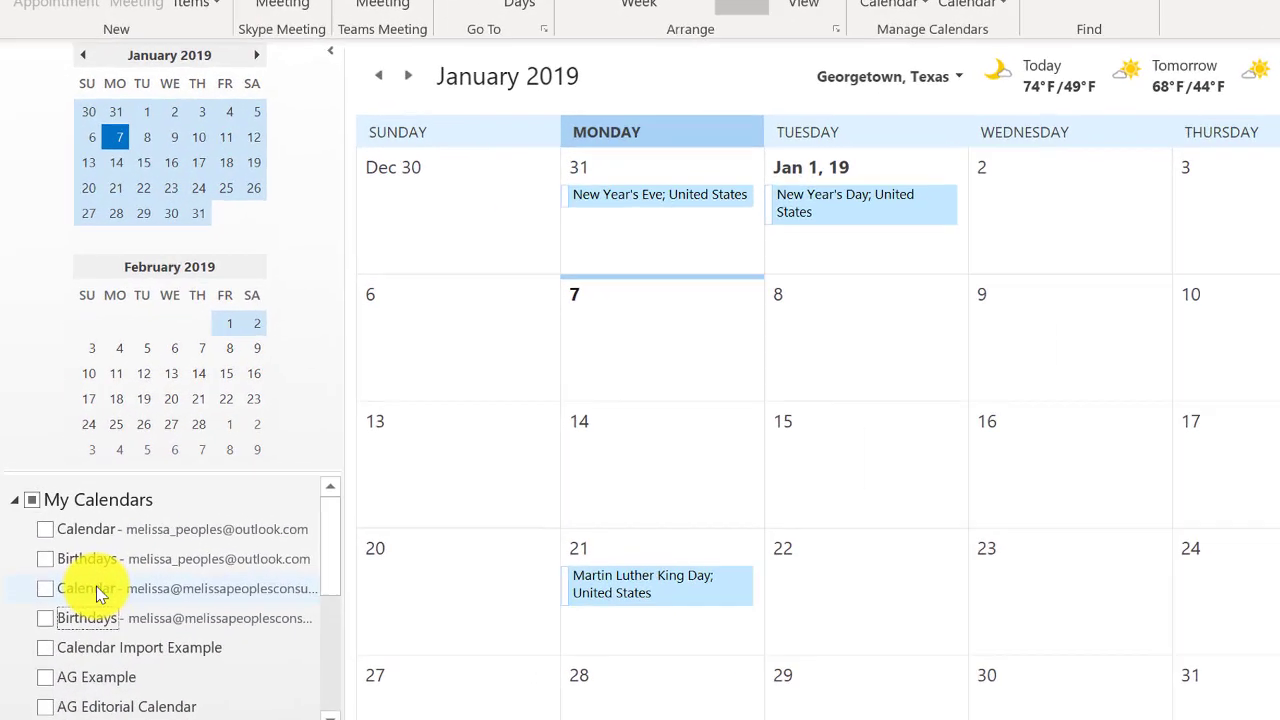
Create a new calendar folder named 'EA Import Example'.
right_click(71, 552)
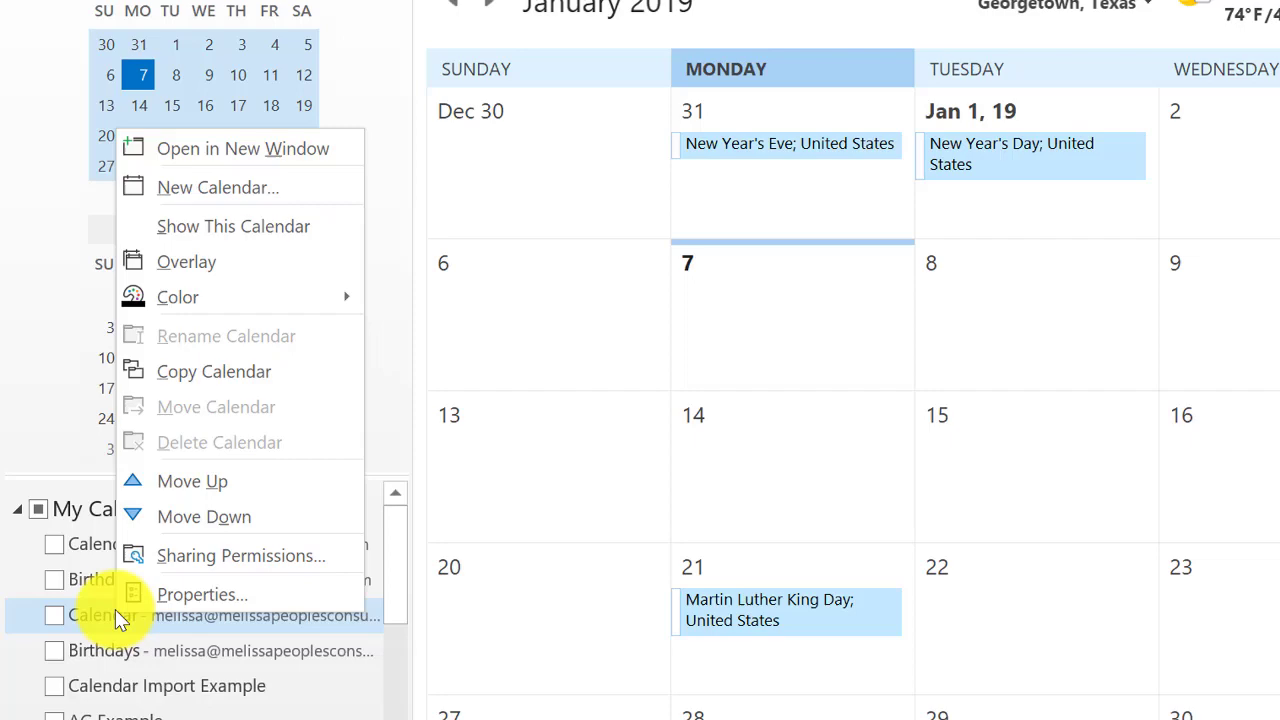
click(249, 183)
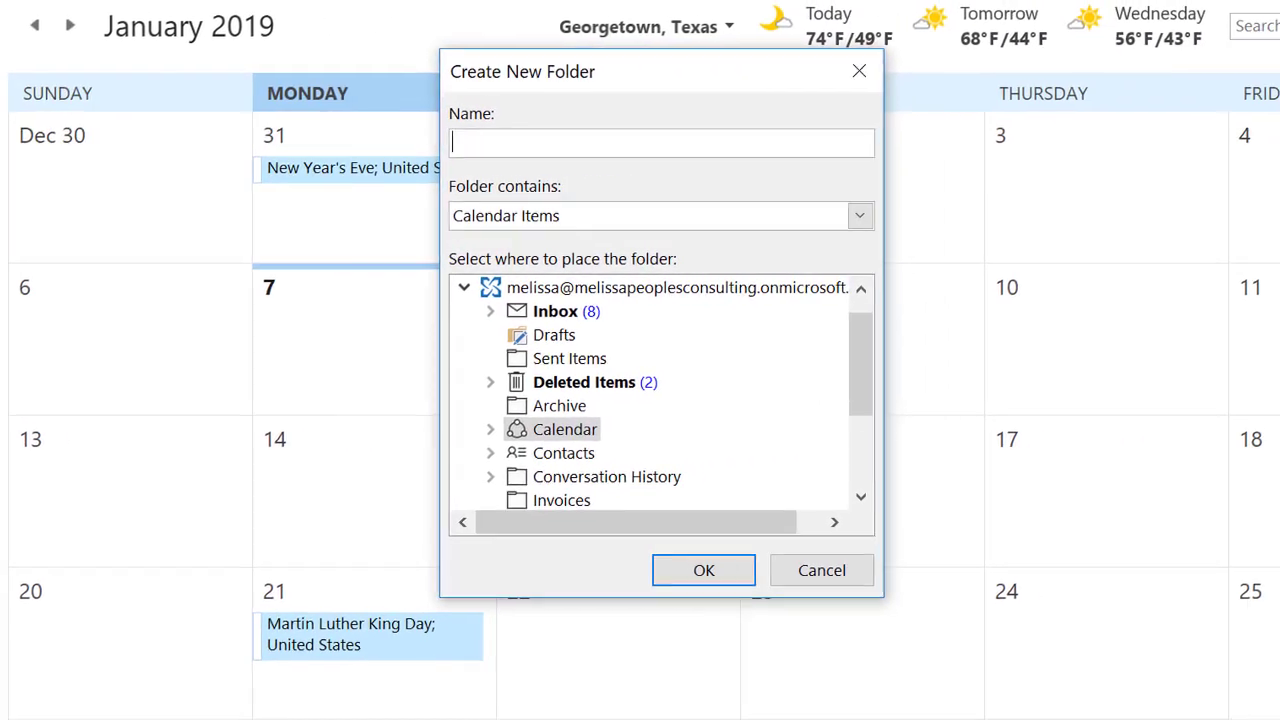
text(EA )
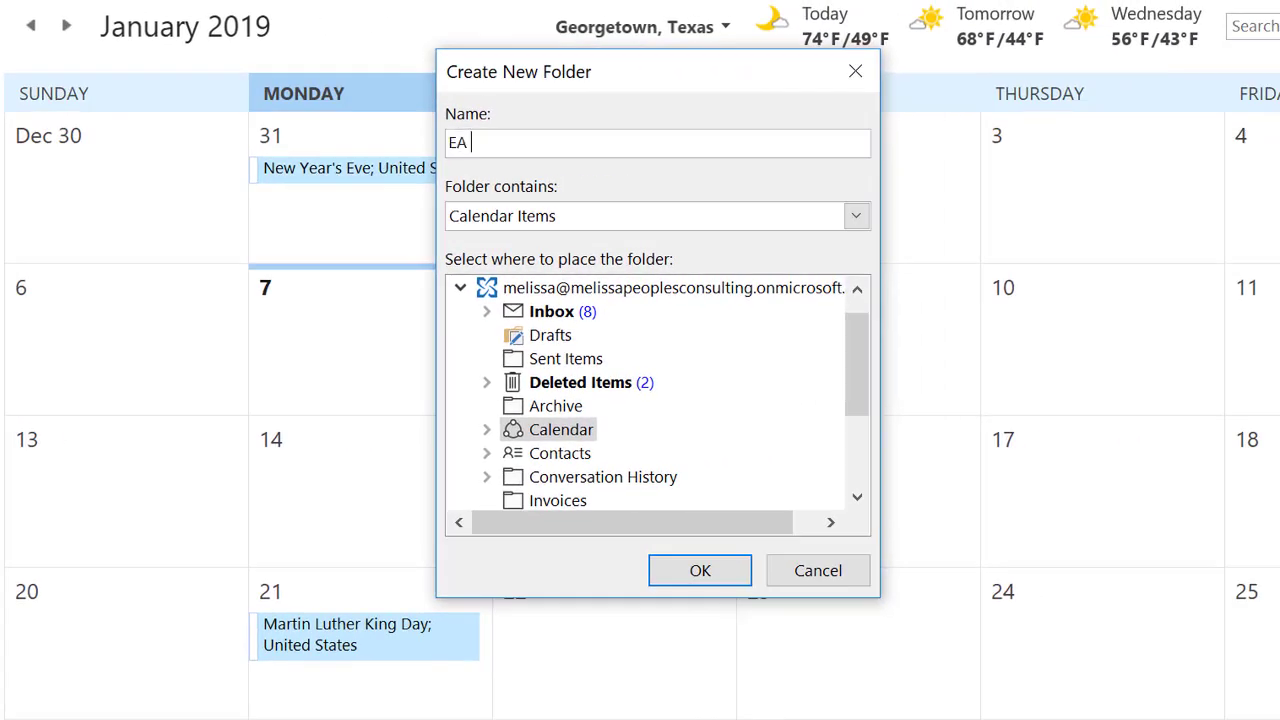
text(Import Exampl)
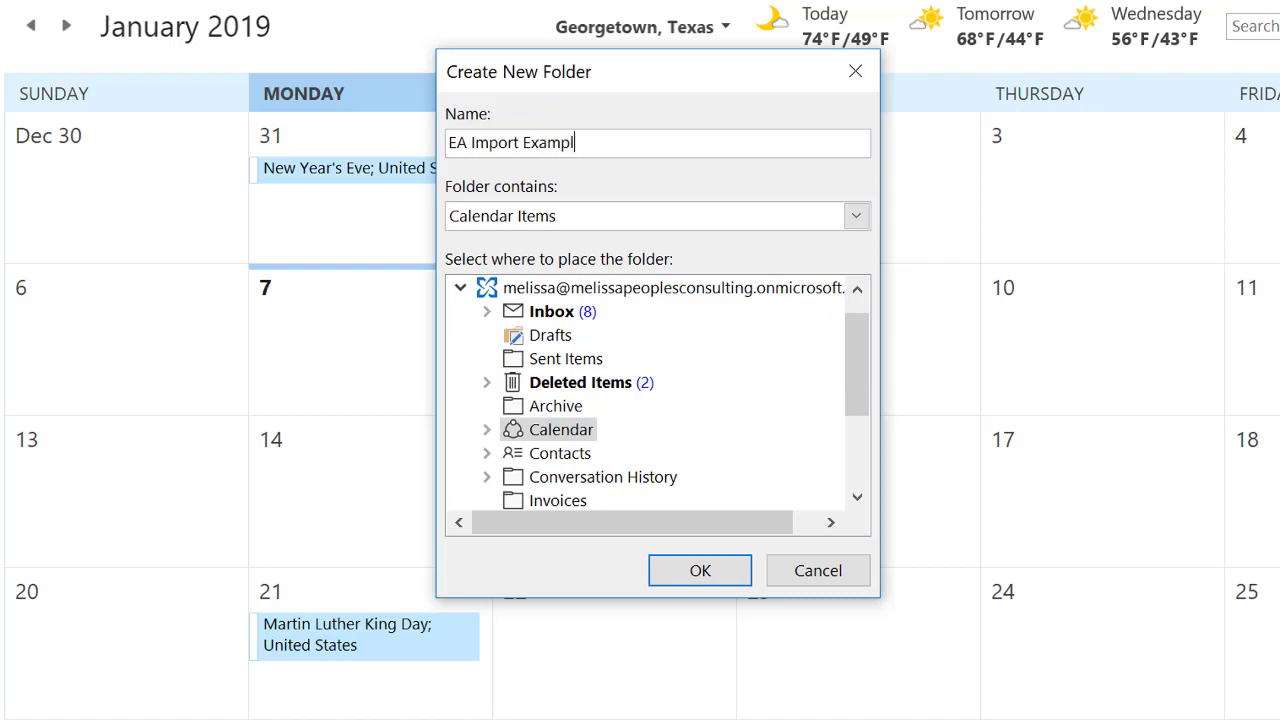
text(e)
click(678, 568)
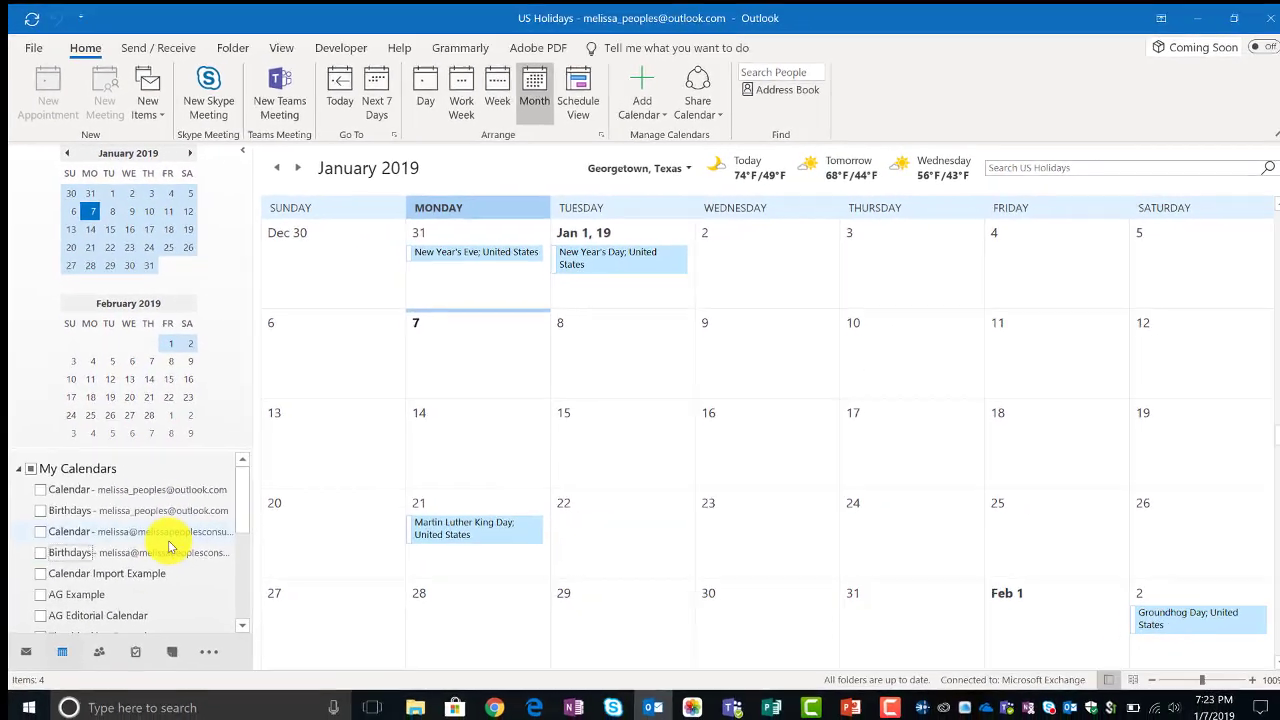
Display the EA Import Example calendar and hide US Holidays.
scroll(170, 547, down, 2)
click(32, 590)
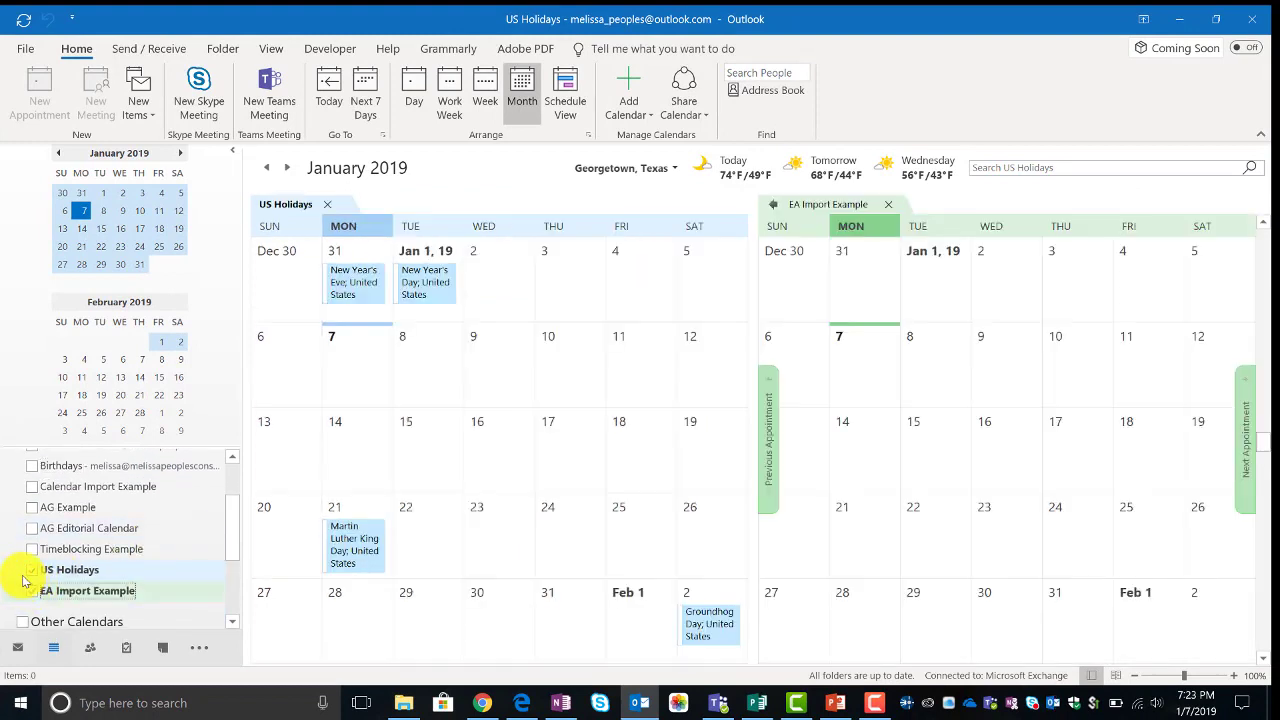
click(32, 570)
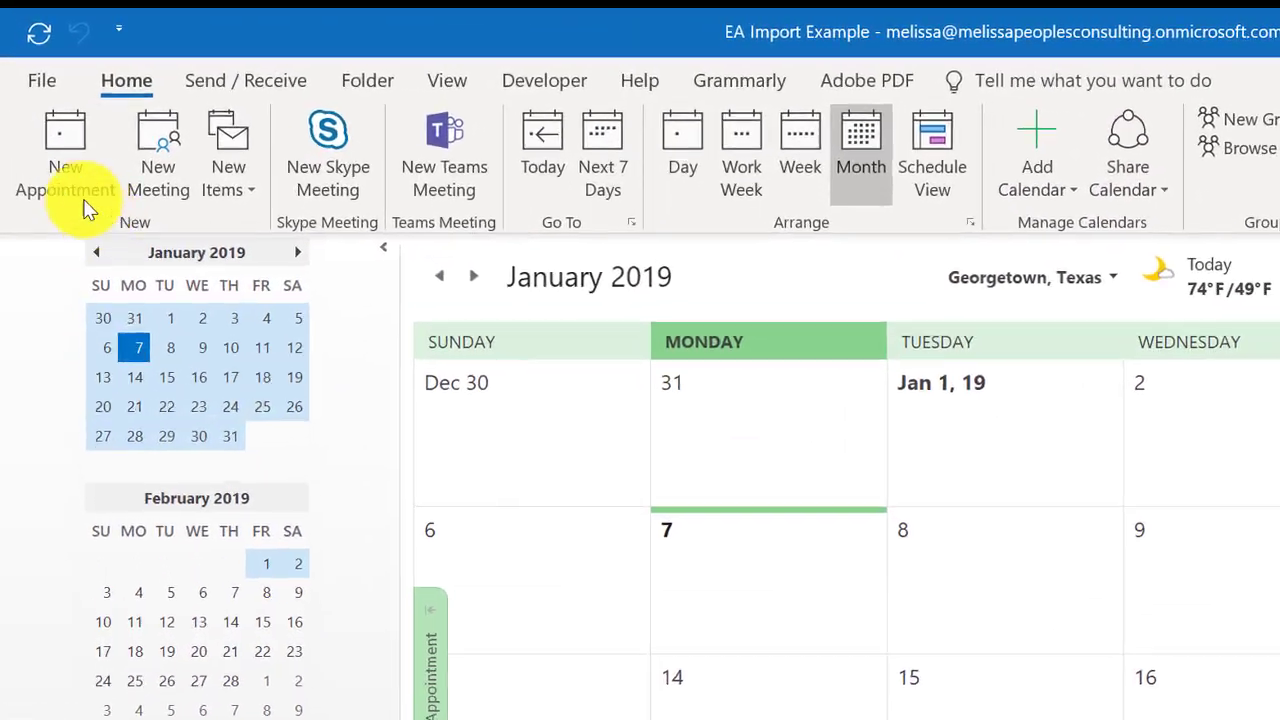
Start the Import/Export wizard to import from a Comma Separated Values file.
click(54, 79)
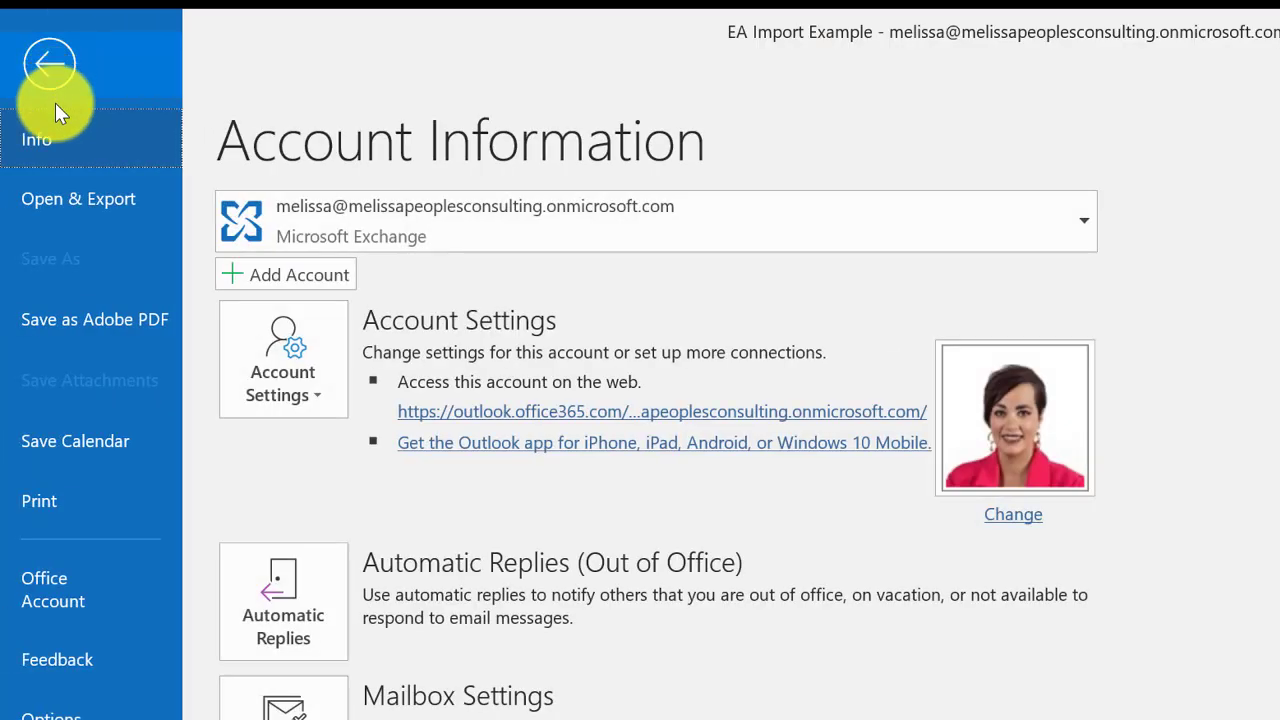
click(61, 205)
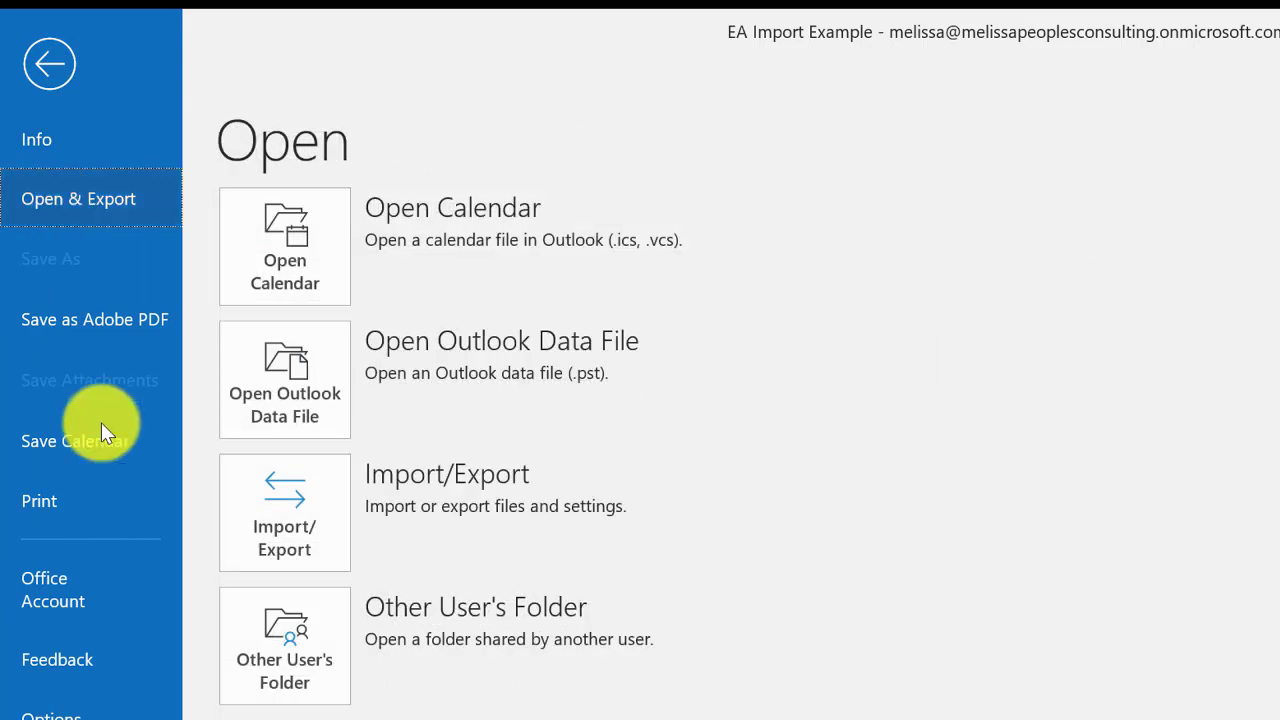
click(280, 511)
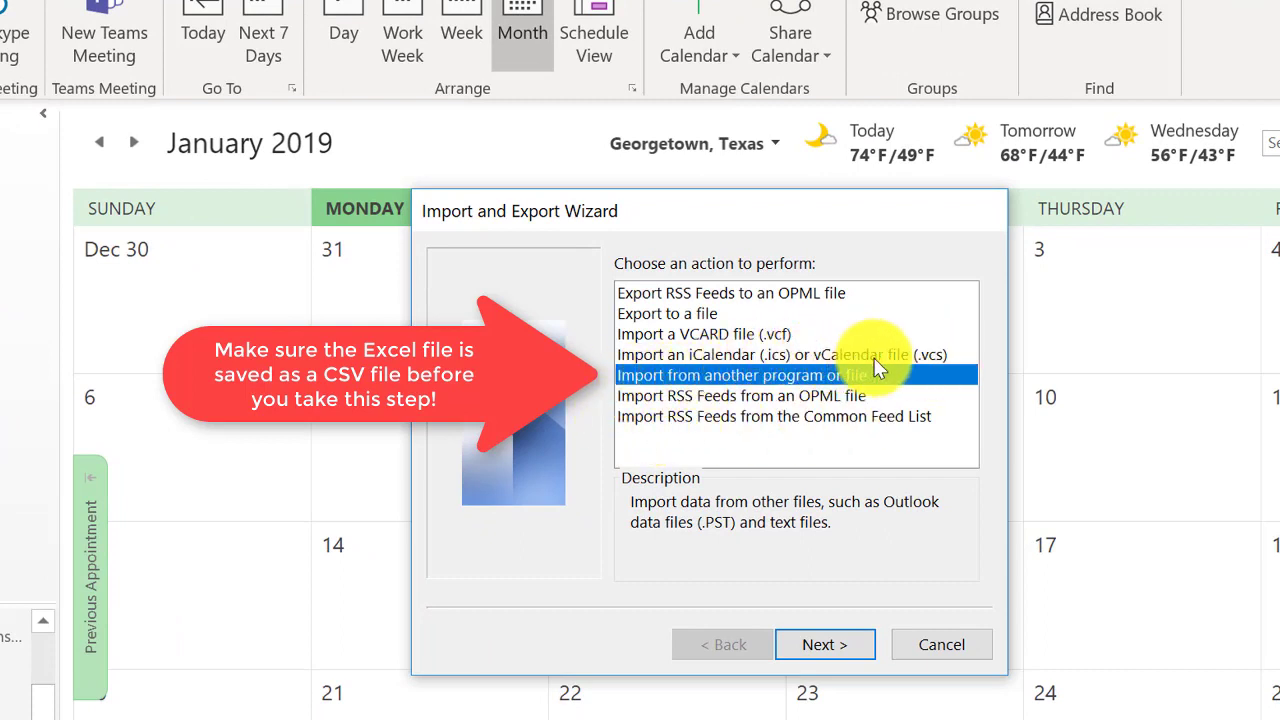
click(801, 637)
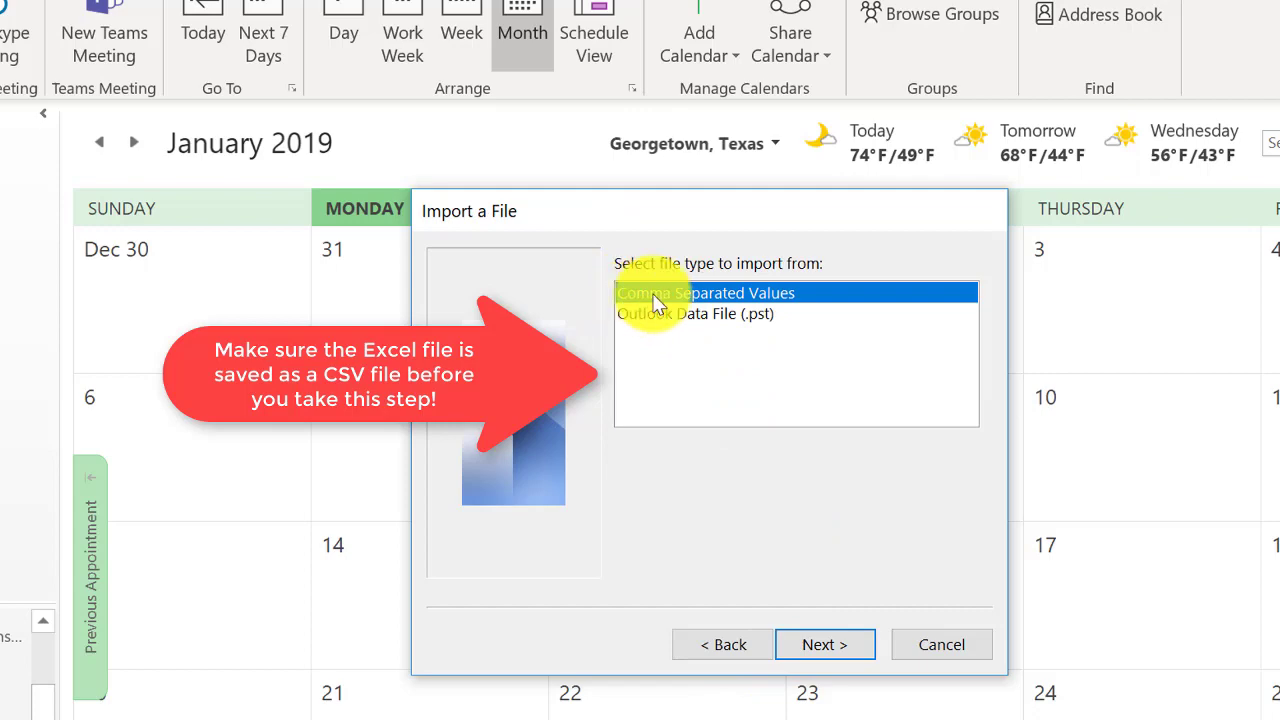
click(843, 645)
Select the desktop file 'EA Excel to Outlook Example 1.7.19.csv' for import.
click(936, 298)
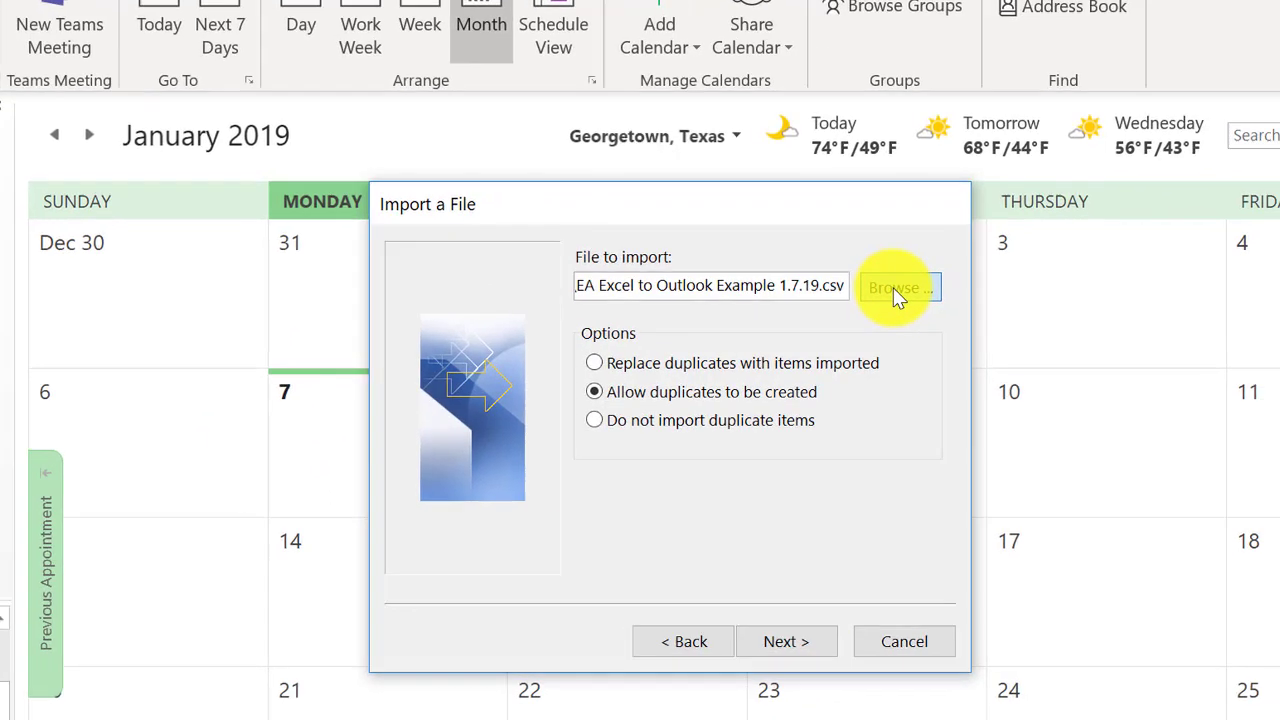
click(409, 378)
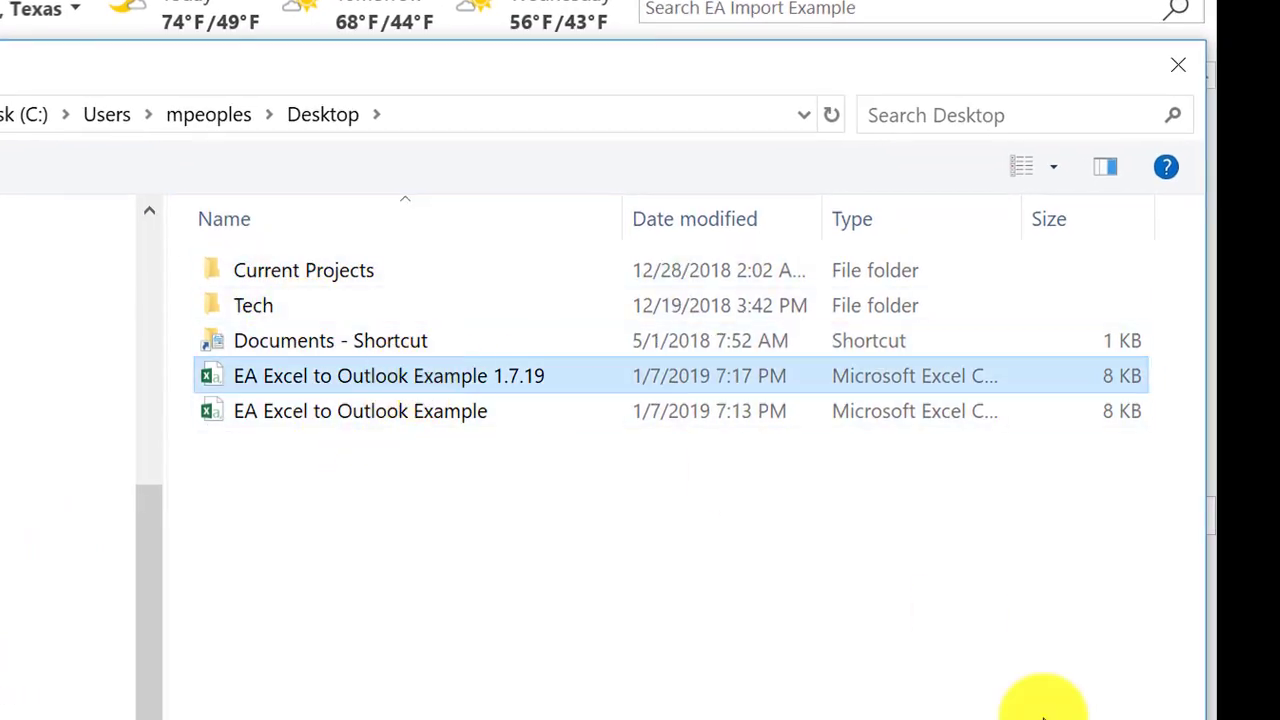
key(Return)
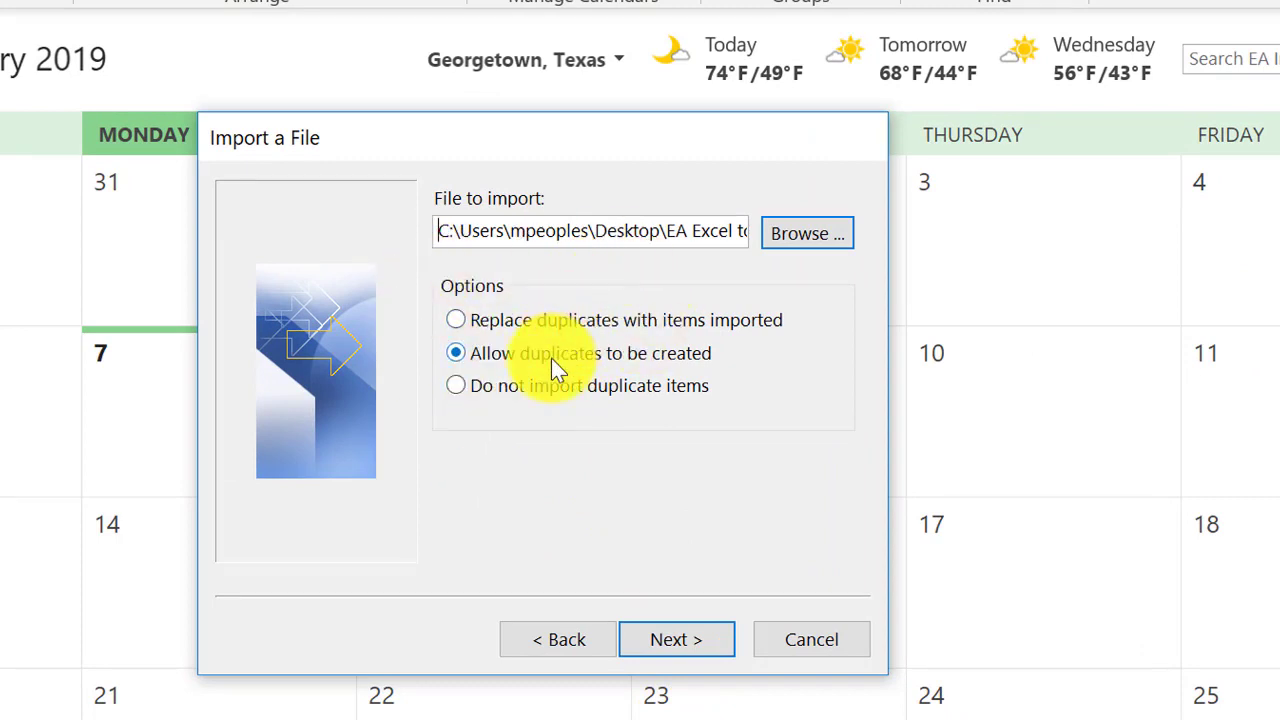
Import the CSV events into the EA Import Example calendar folder.
click(712, 643)
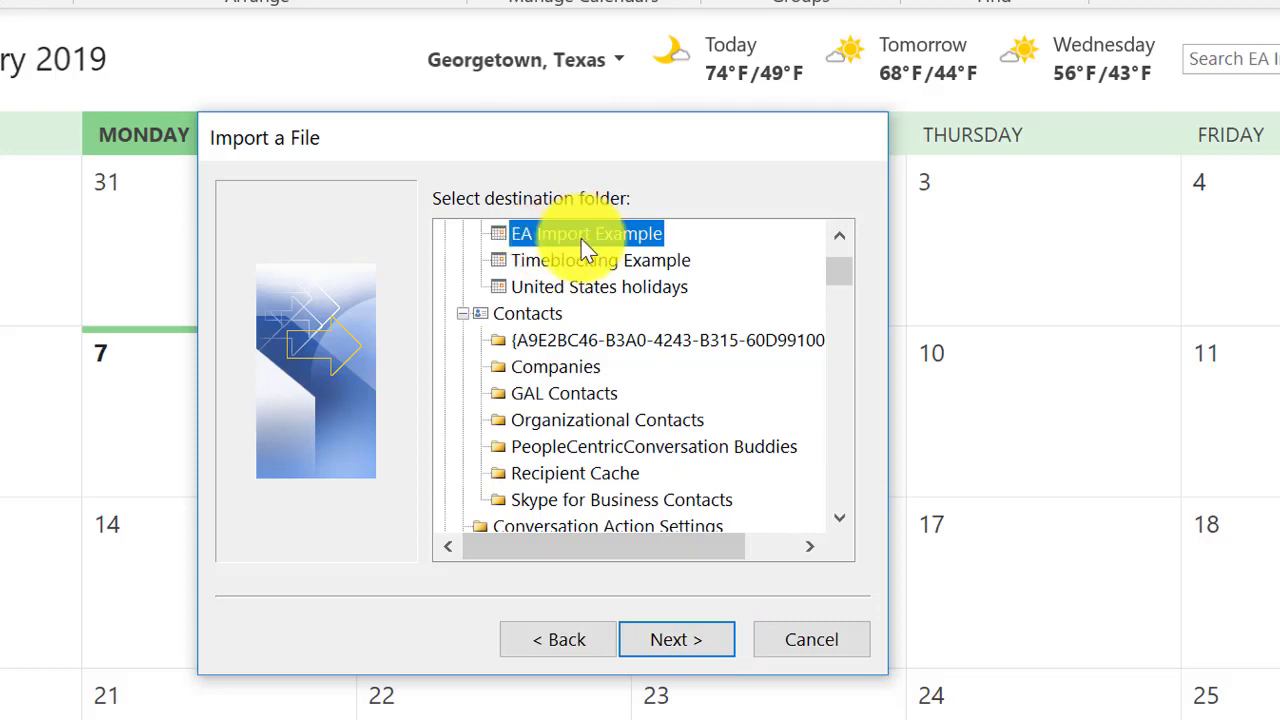
click(656, 640)
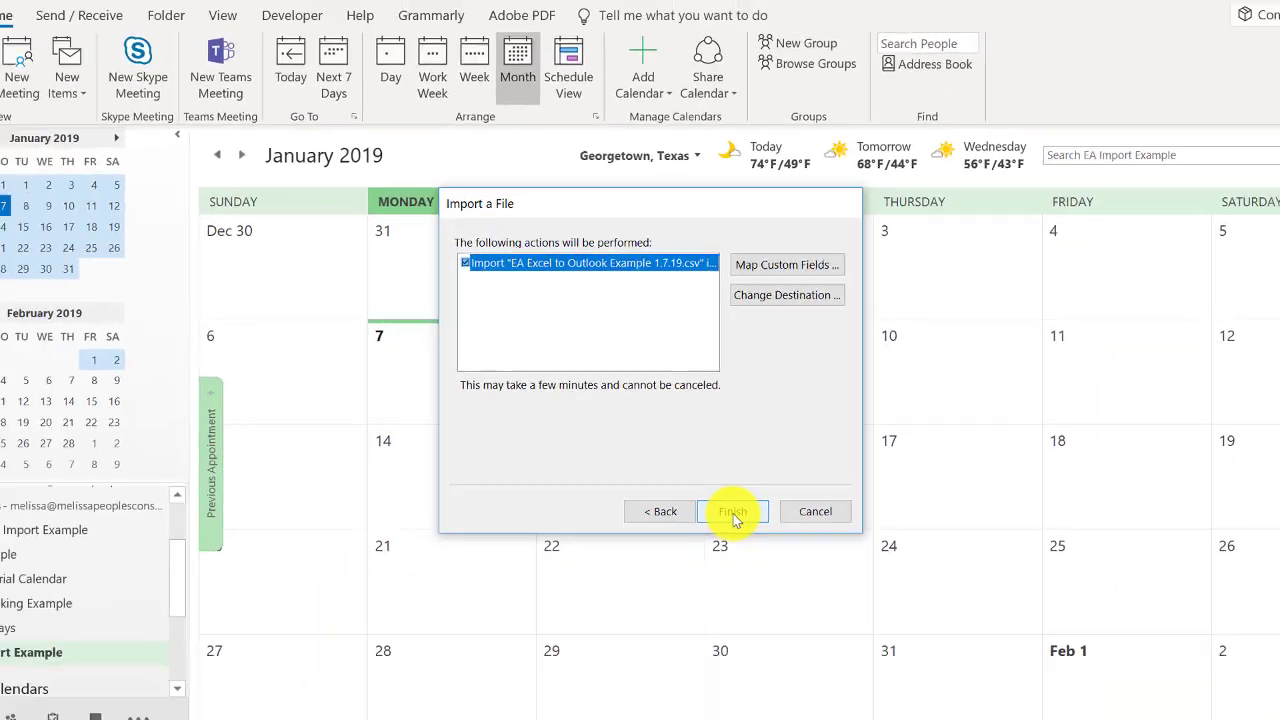
click(678, 648)
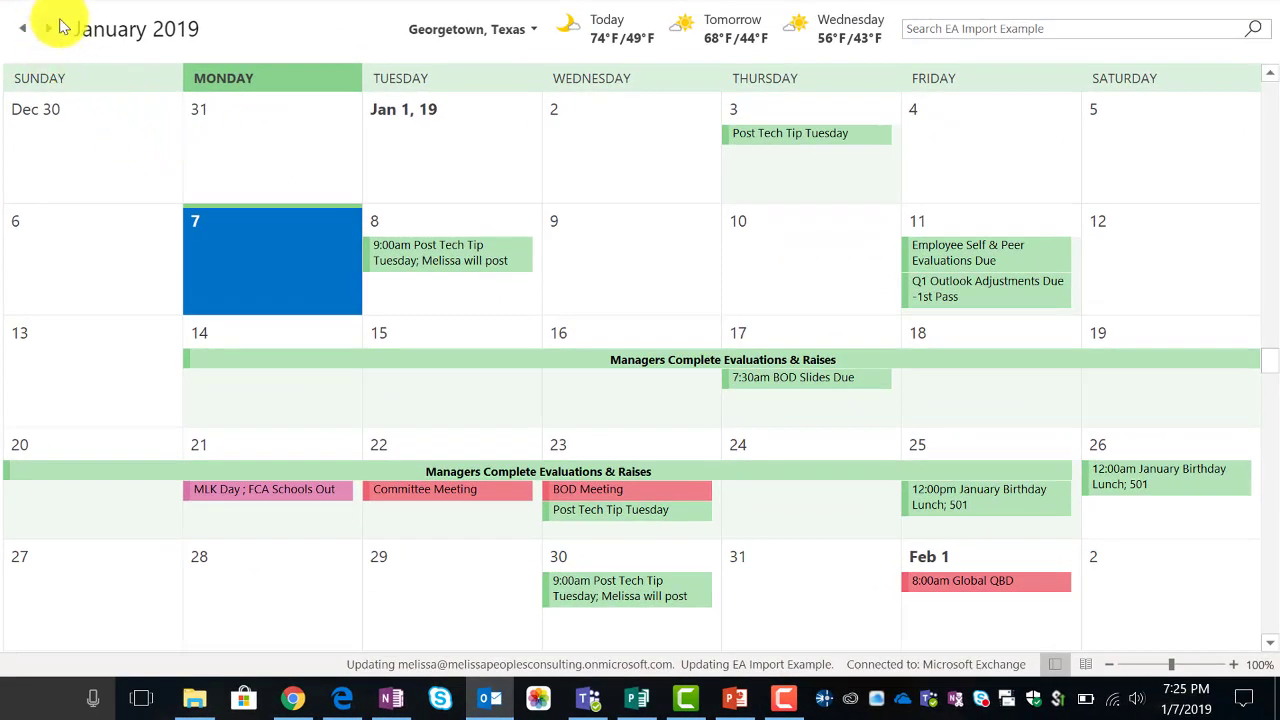
Page forward through the calendar from February to July 2019, then back to May.
click(49, 29)
click(50, 30)
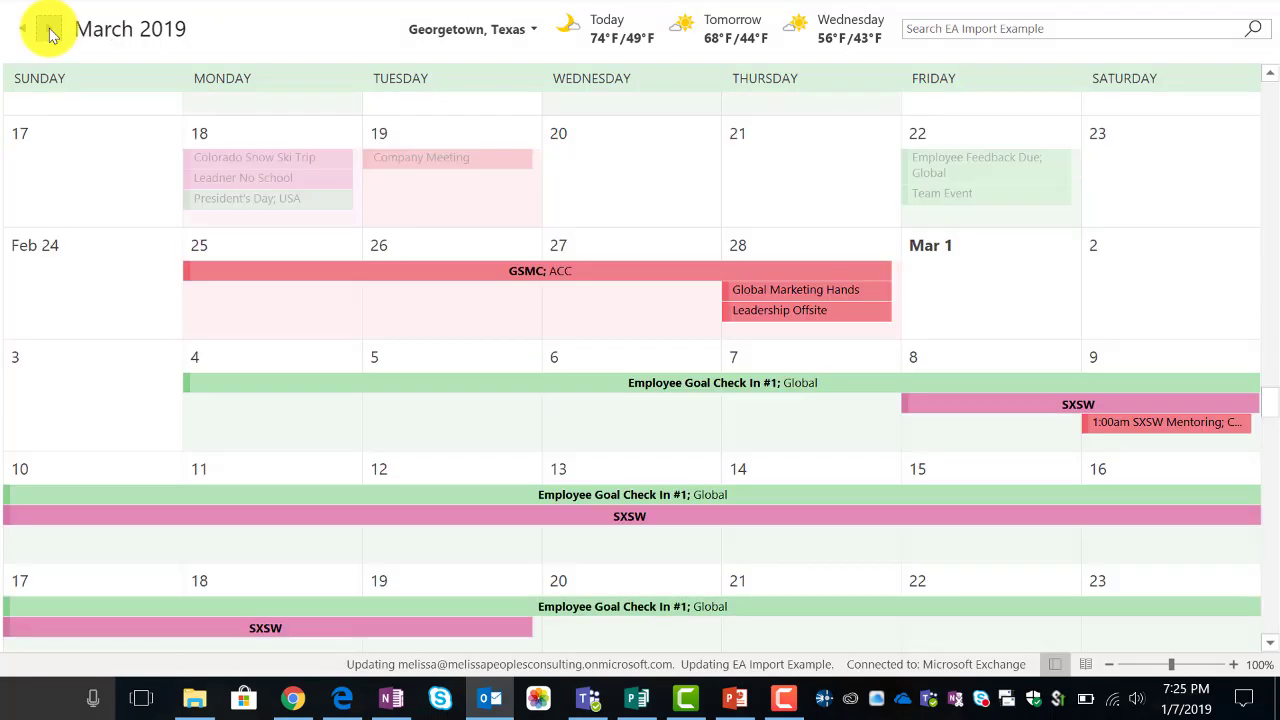
click(50, 30)
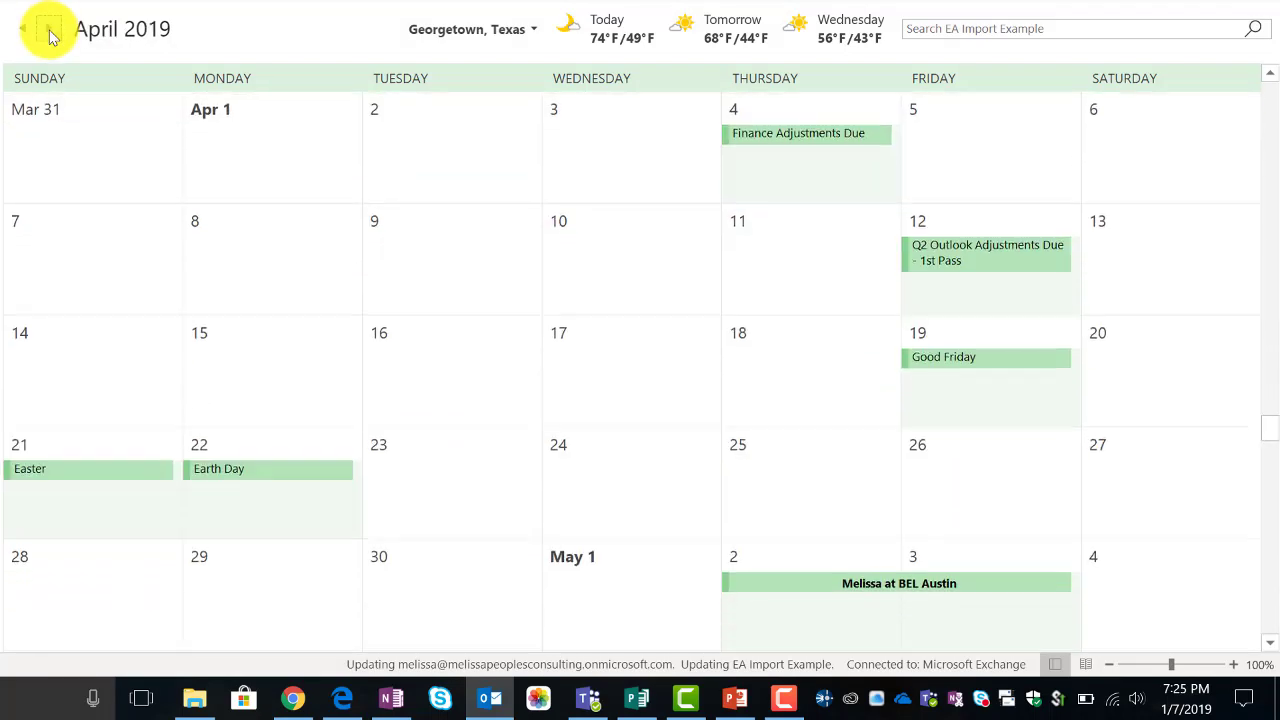
click(50, 30)
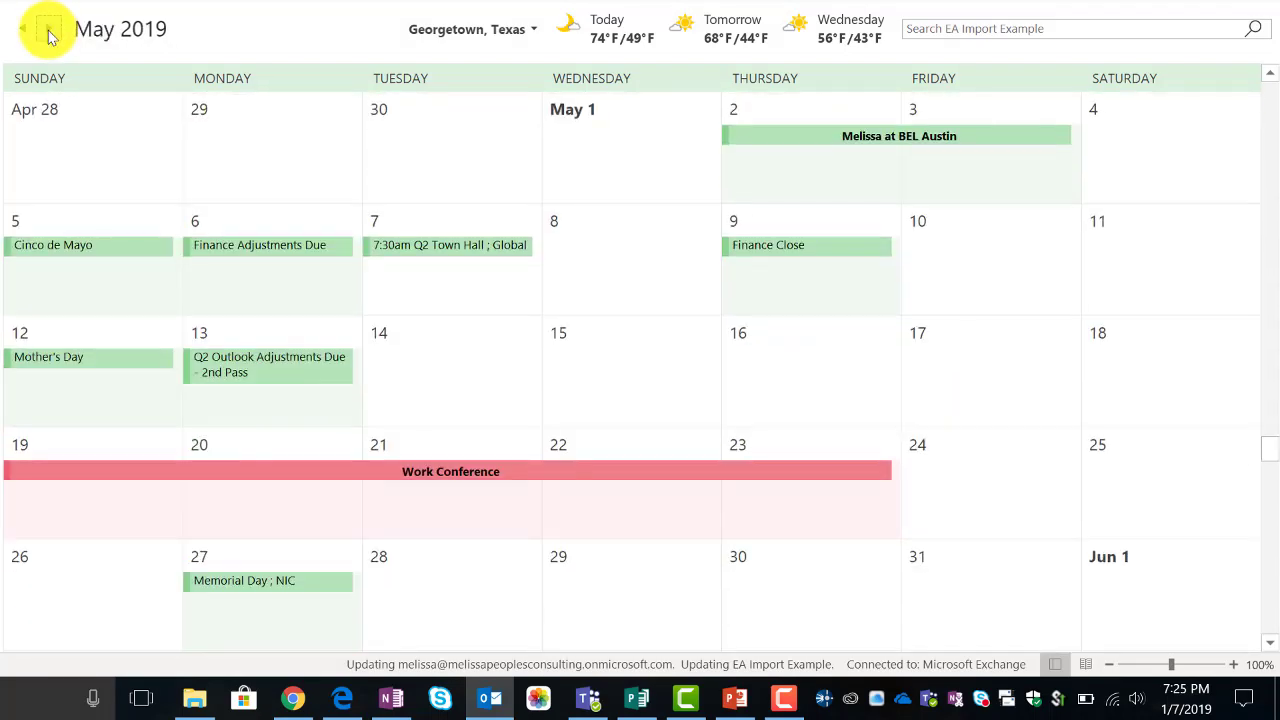
click(50, 31)
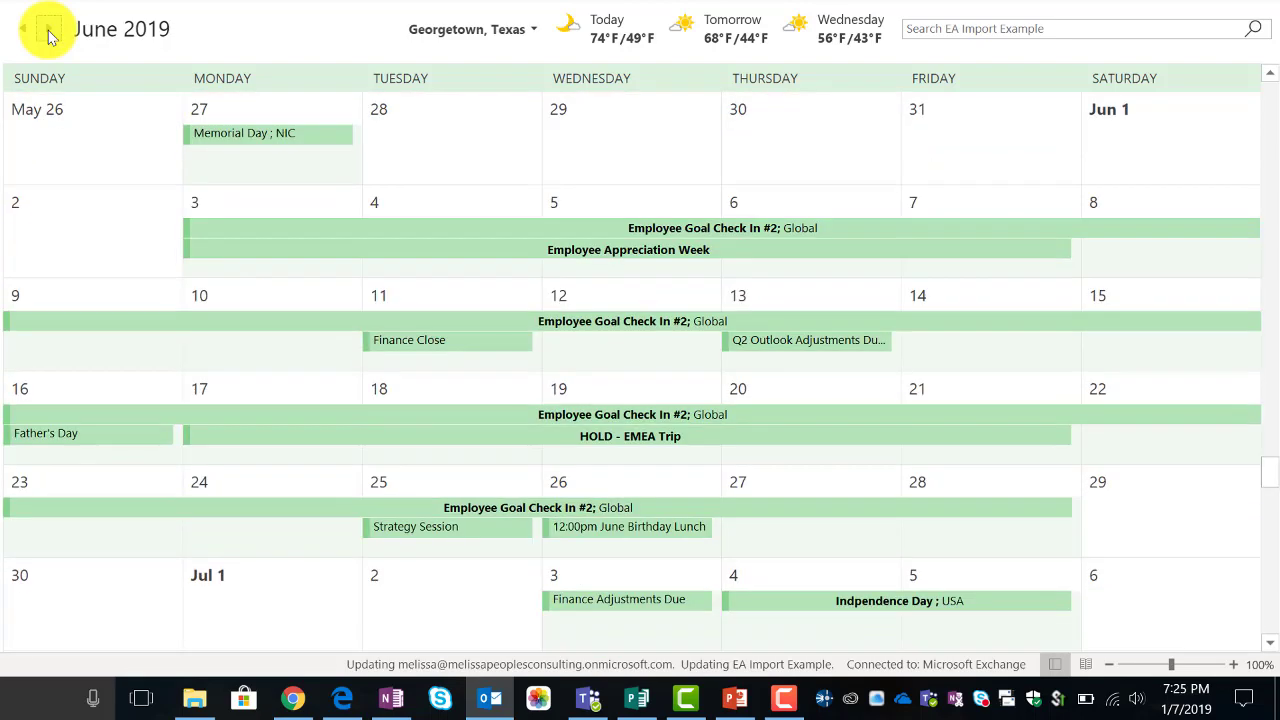
click(50, 32)
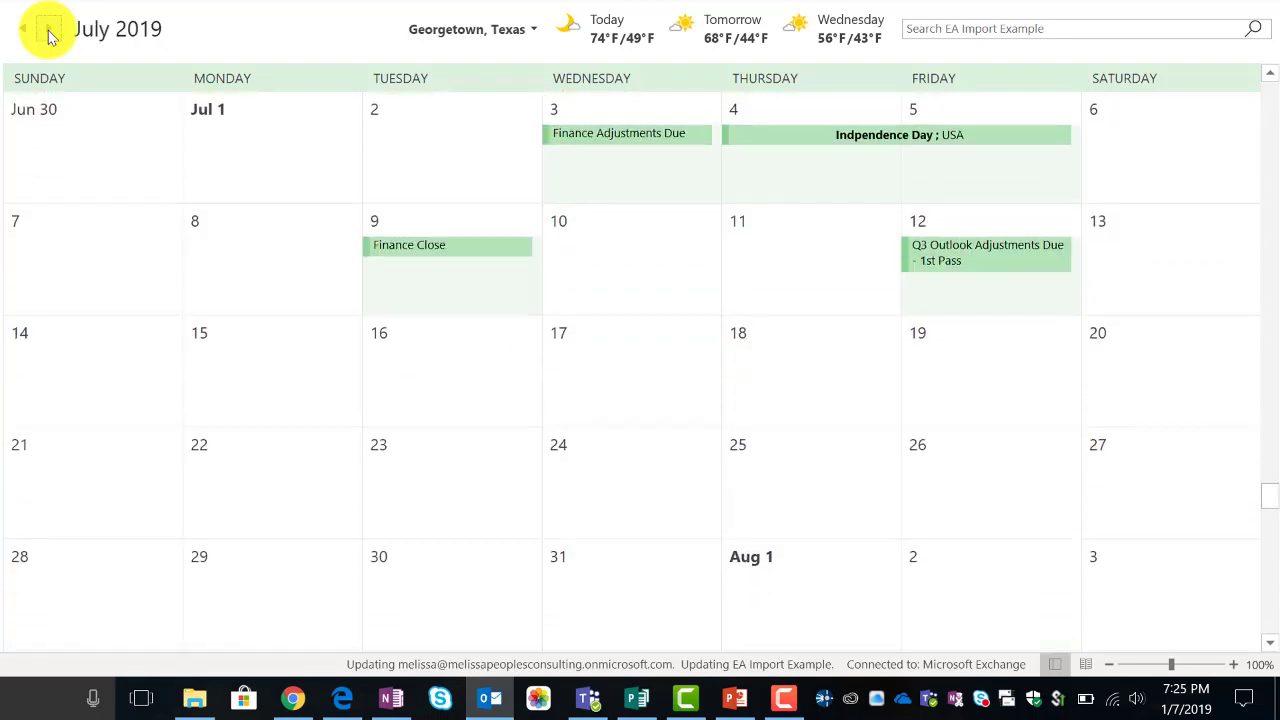
click(19, 33)
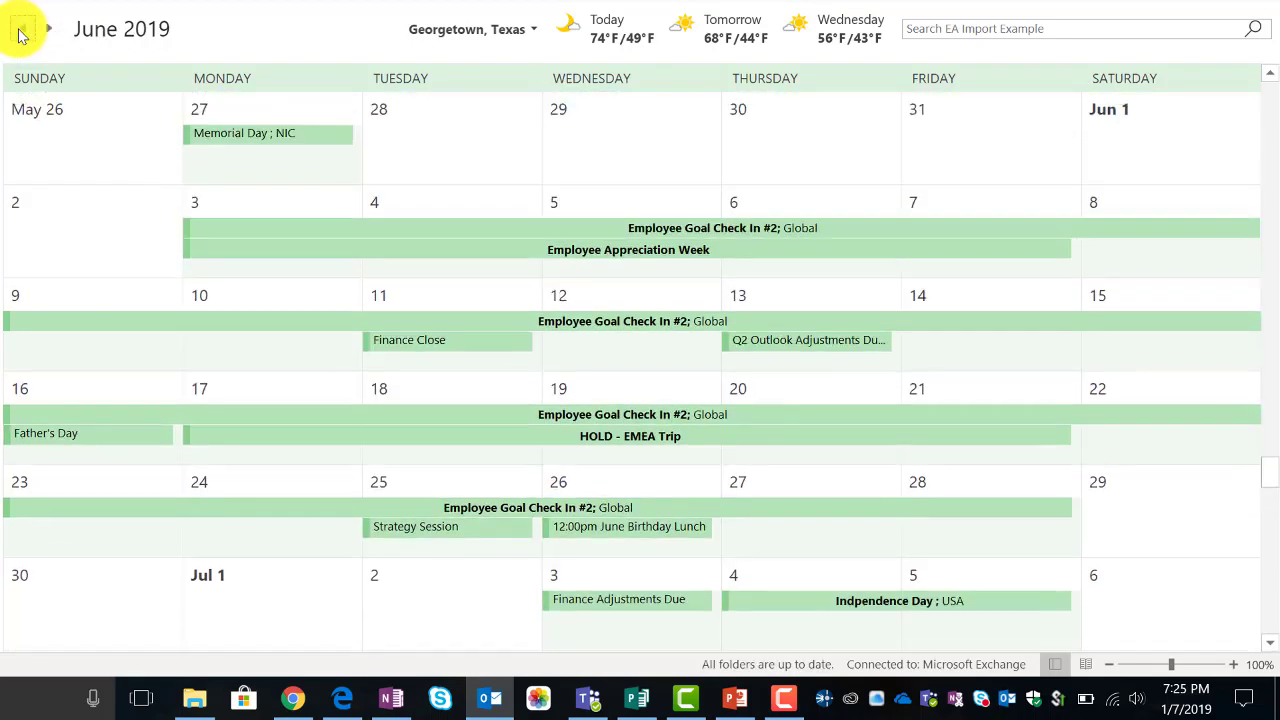
click(19, 33)
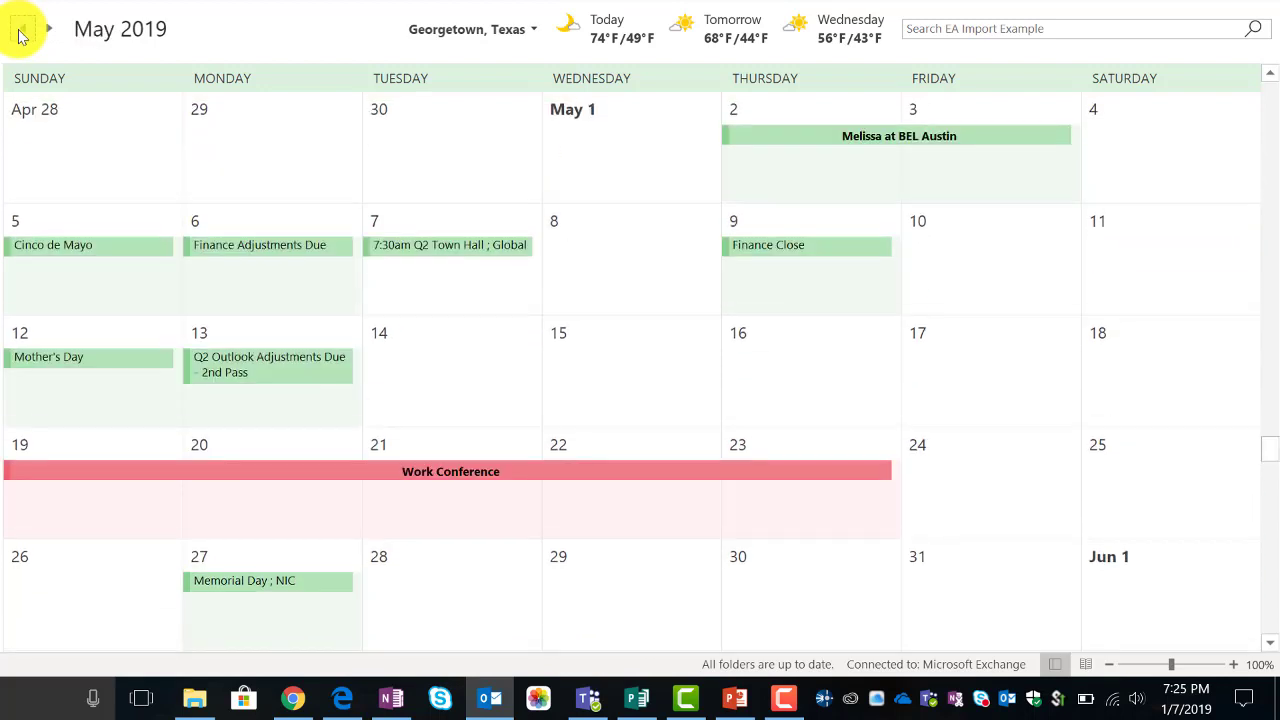